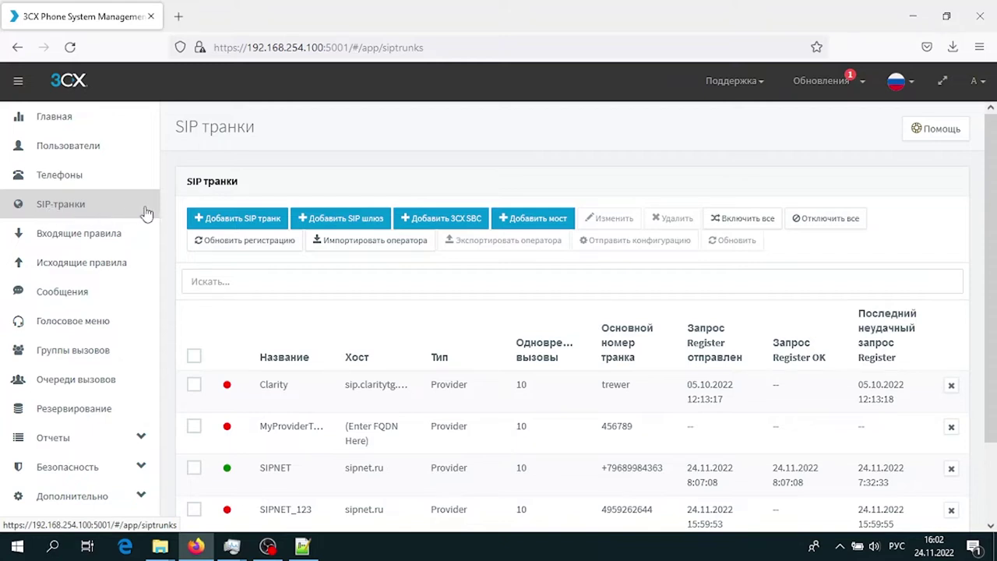
Look through the list of SIP trunks and their registration details.
scroll(304, 211, down, 2)
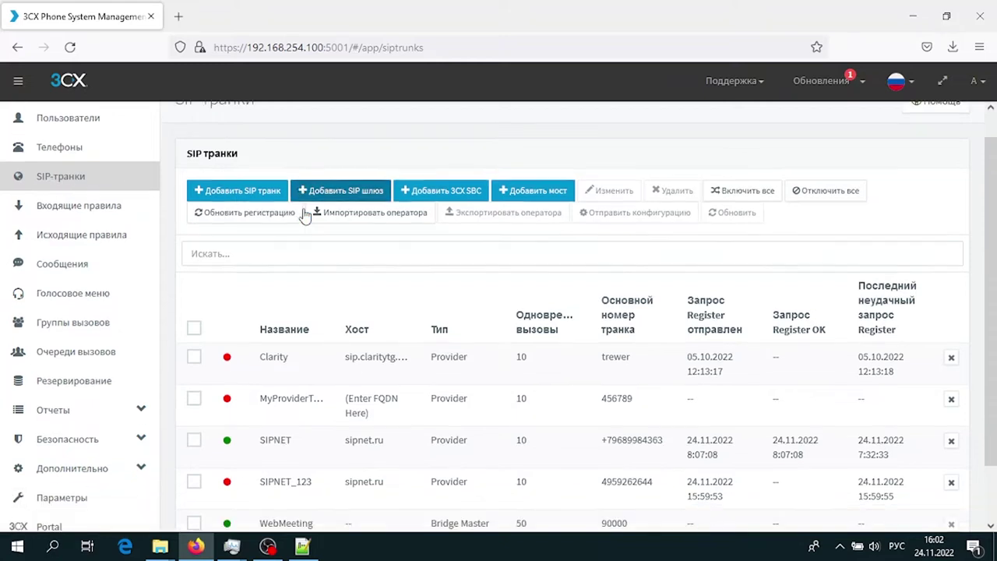
scroll(520, 385, up, 1)
scroll(520, 384, up, 1)
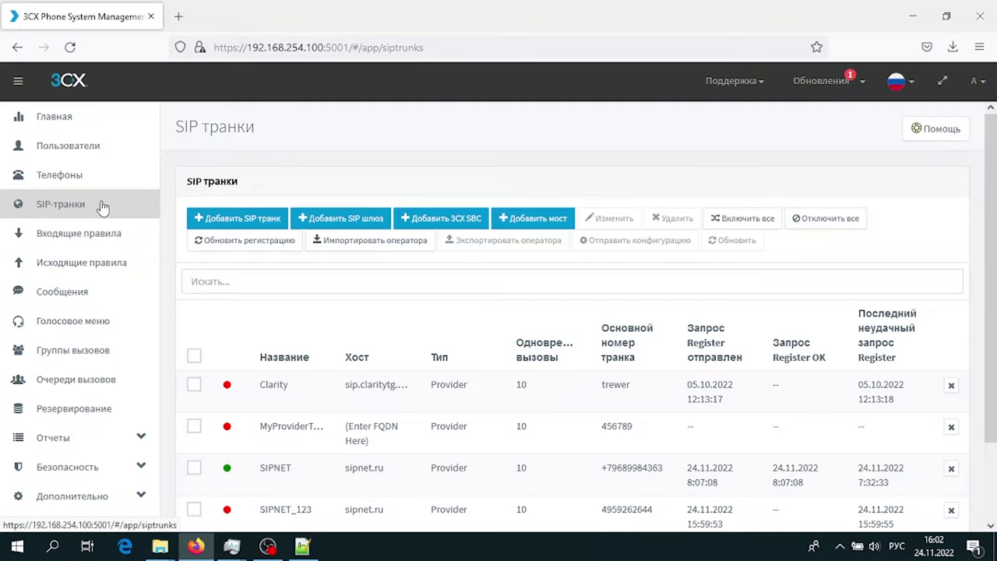
scroll(571, 394, down, 2)
scroll(574, 395, up, 2)
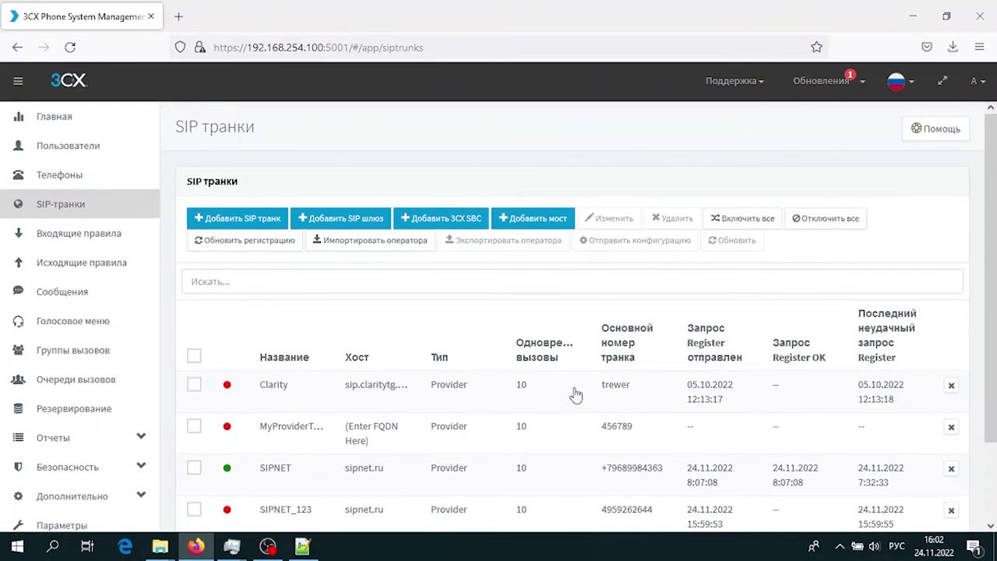
scroll(575, 395, down, 2)
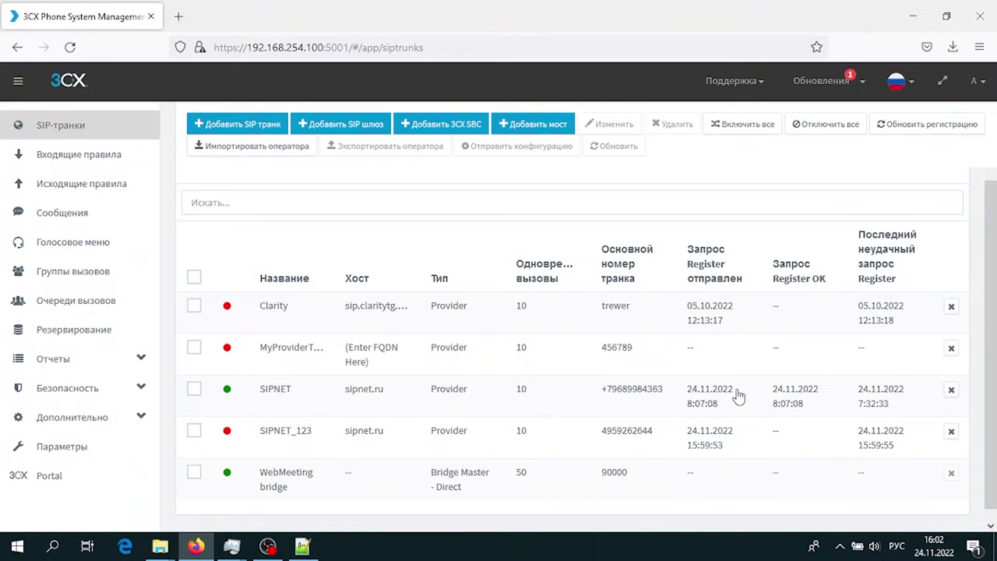
scroll(705, 397, up, 2)
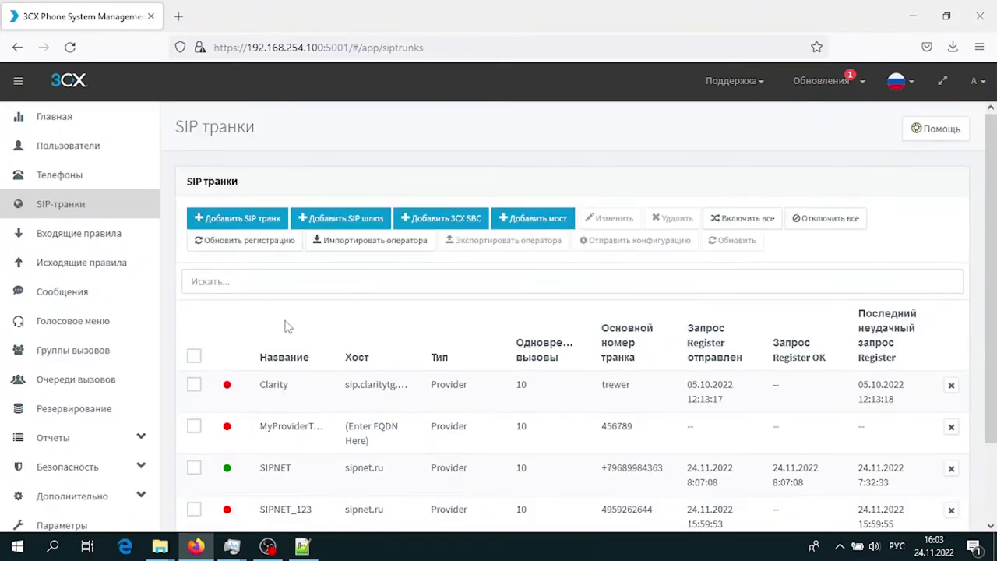
Open the outbound rules and start a new rule named ЩГЕ_1.
click(117, 262)
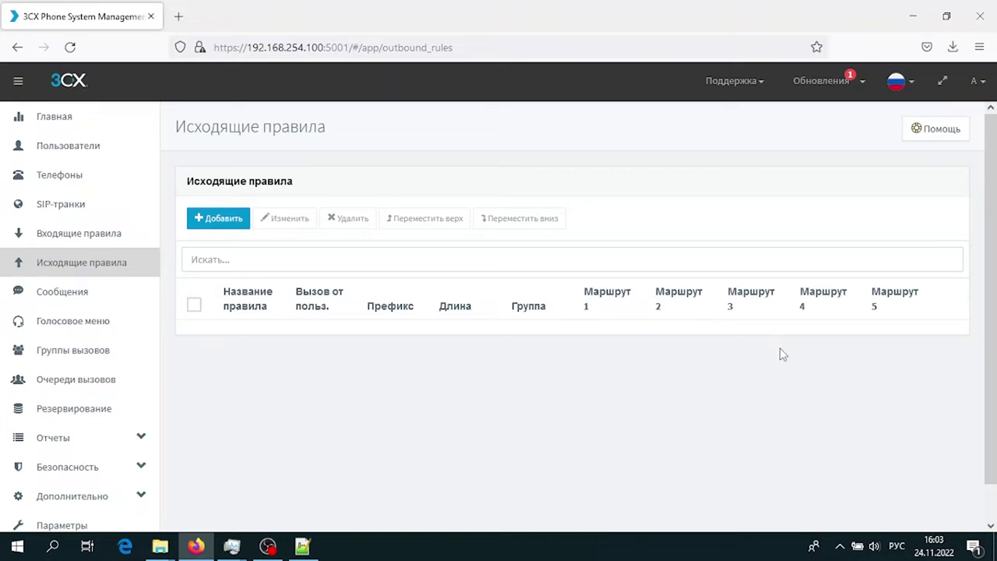
click(218, 218)
click(246, 244)
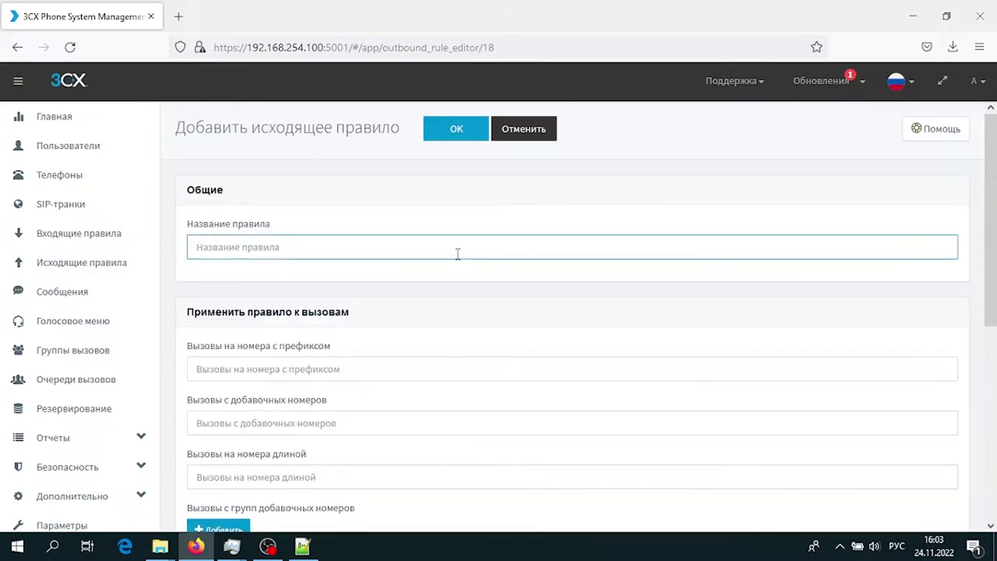
text(щГЕ_1)
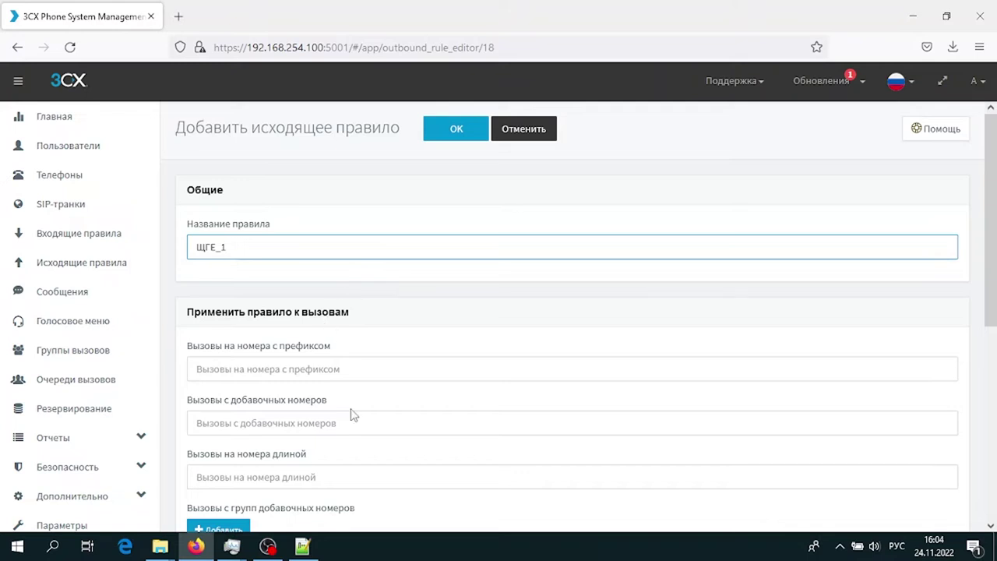
Apply the new outbound rule to calls to numbers with the prefix +7495.
scroll(352, 366, down, 1)
click(345, 288)
click(351, 344)
click(353, 397)
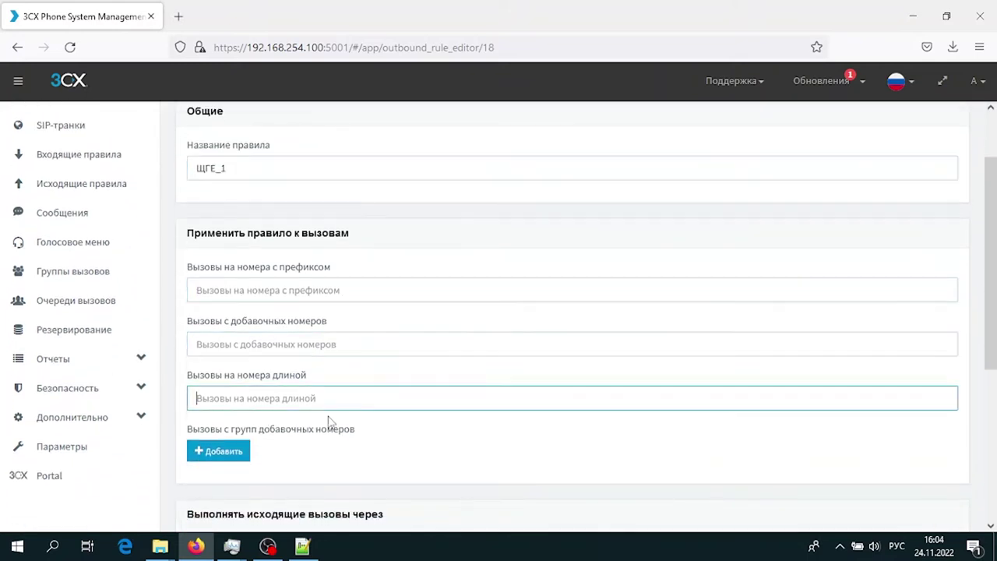
drag(187, 233, 187, 269)
click(334, 289)
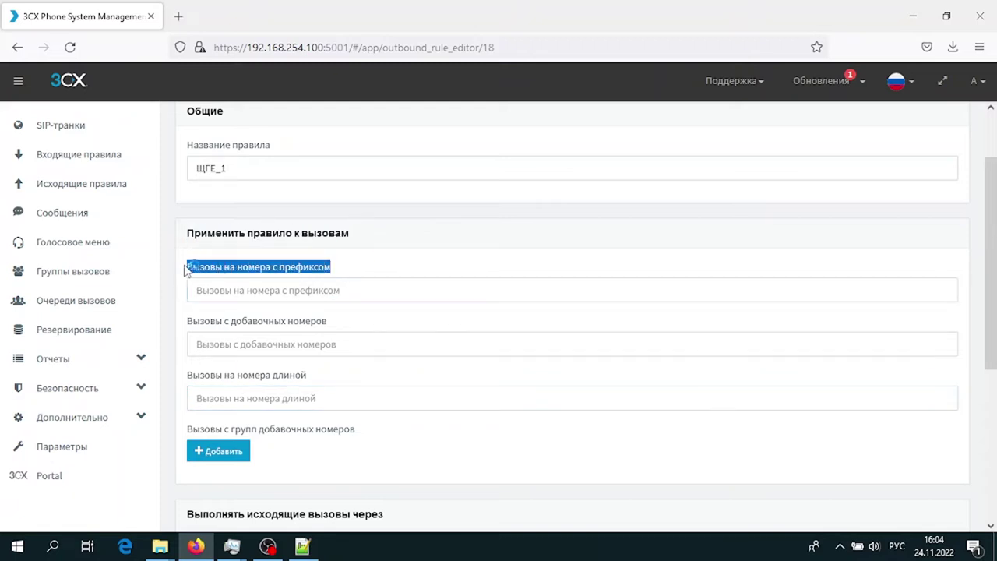
click(198, 287)
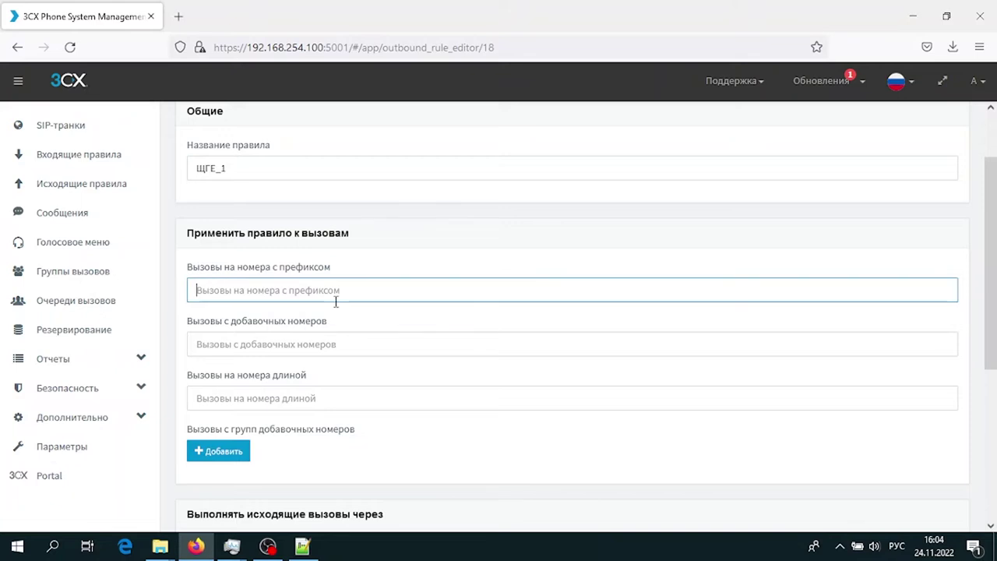
text(+)
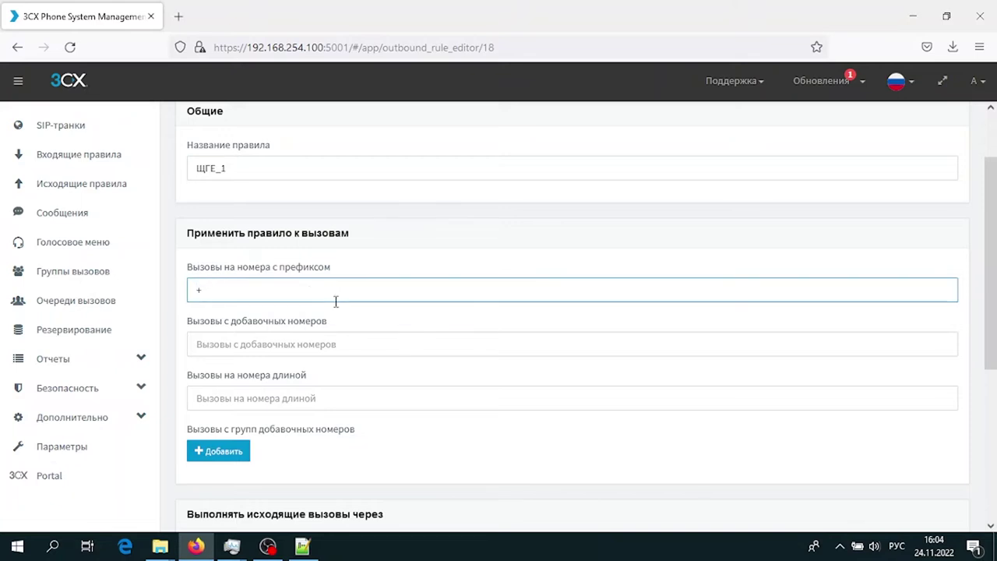
text(7495)
click(195, 323)
drag(195, 322, 345, 330)
click(343, 342)
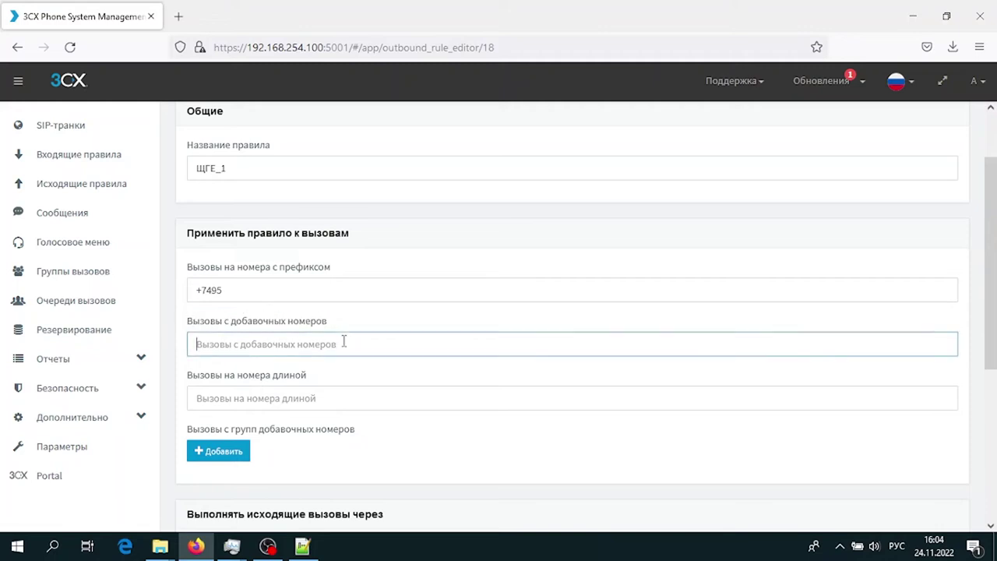
drag(343, 322, 174, 323)
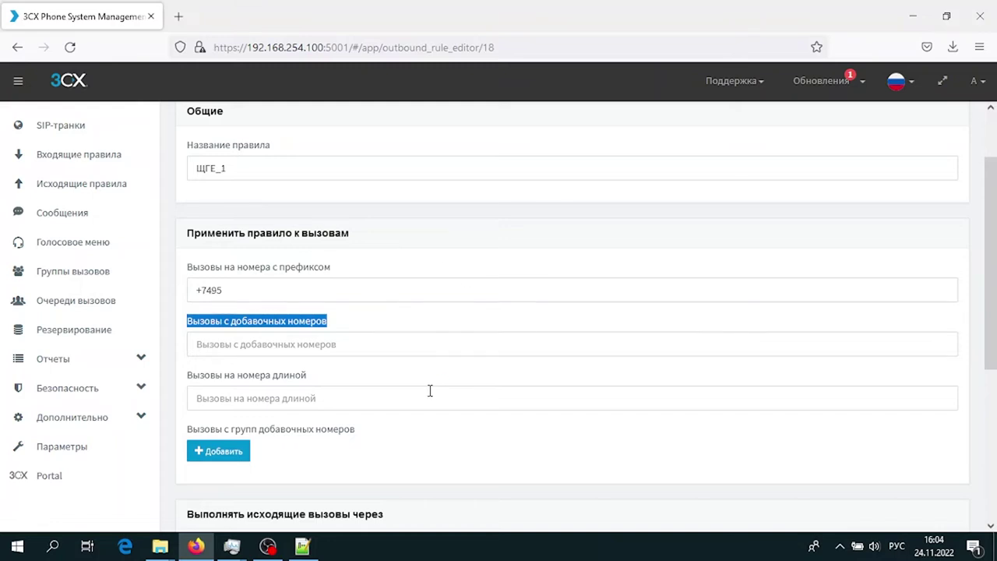
Set the called number length for the outbound rule to 11.
scroll(430, 391, down, 2)
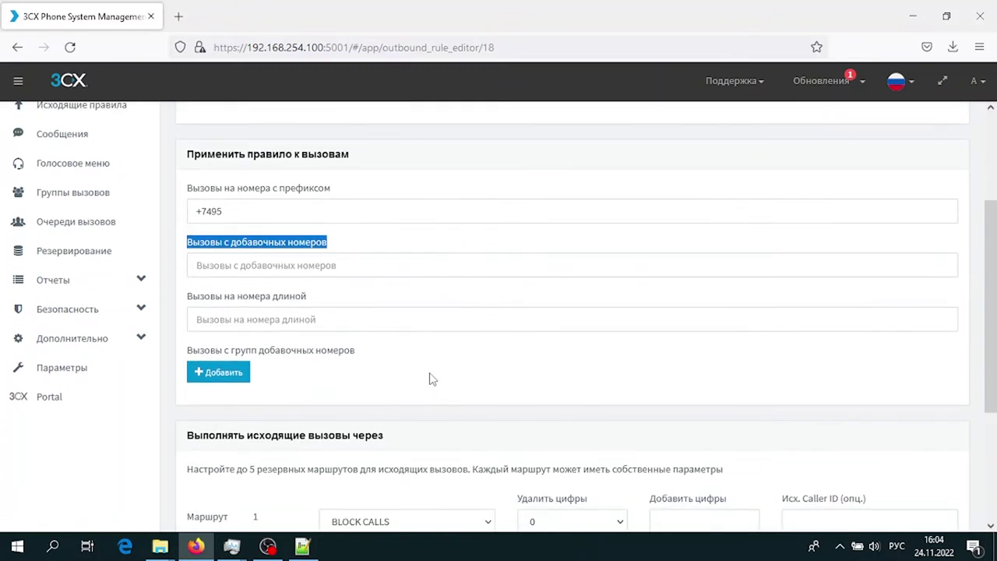
click(433, 319)
drag(322, 302, 188, 300)
click(316, 323)
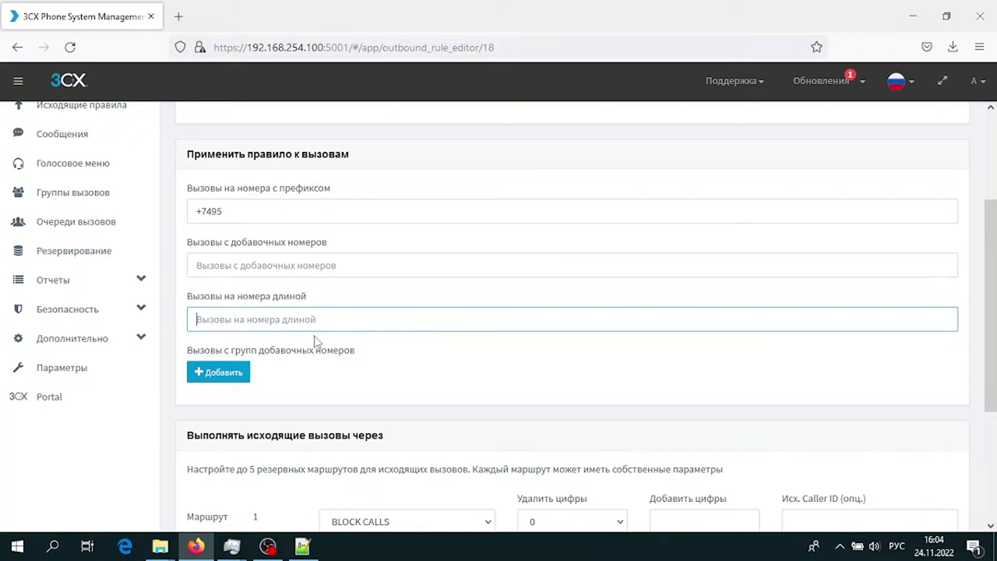
text(11)
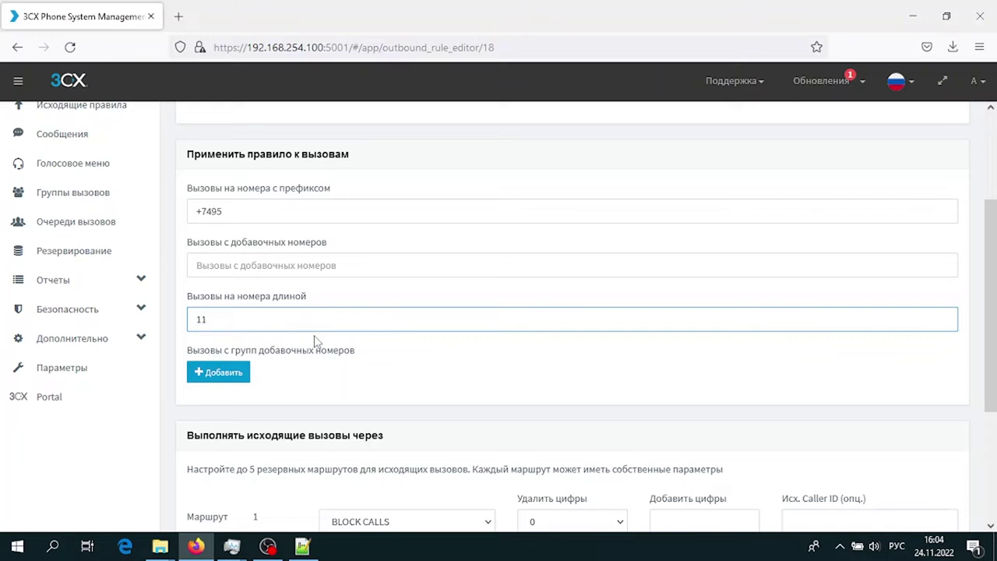
drag(234, 320, 188, 317)
click(214, 321)
key(BackSpace)
text(1)
drag(212, 320, 190, 319)
click(226, 318)
Add the DEFAULT extension group to the calls covered by the outbound rule.
click(226, 374)
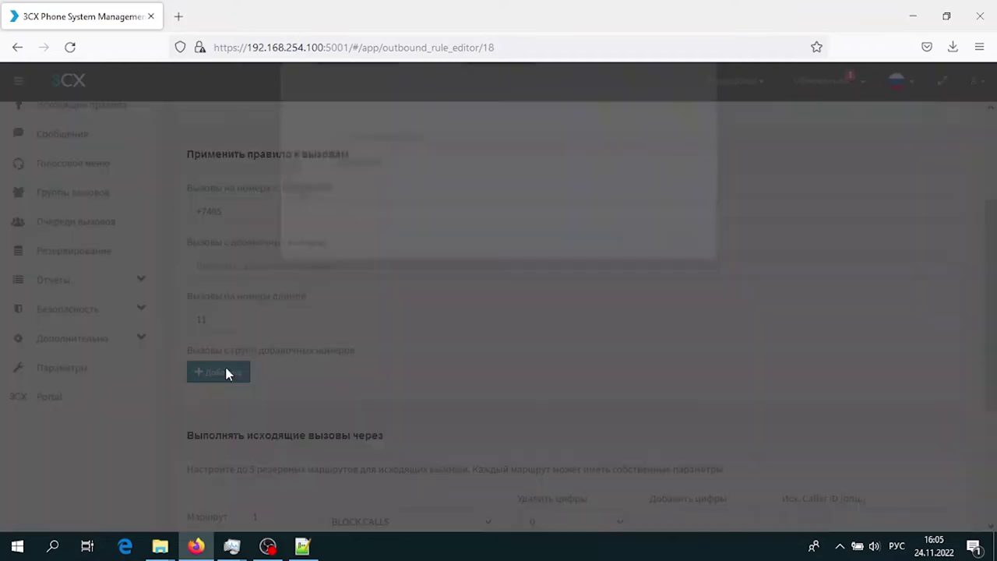
click(309, 218)
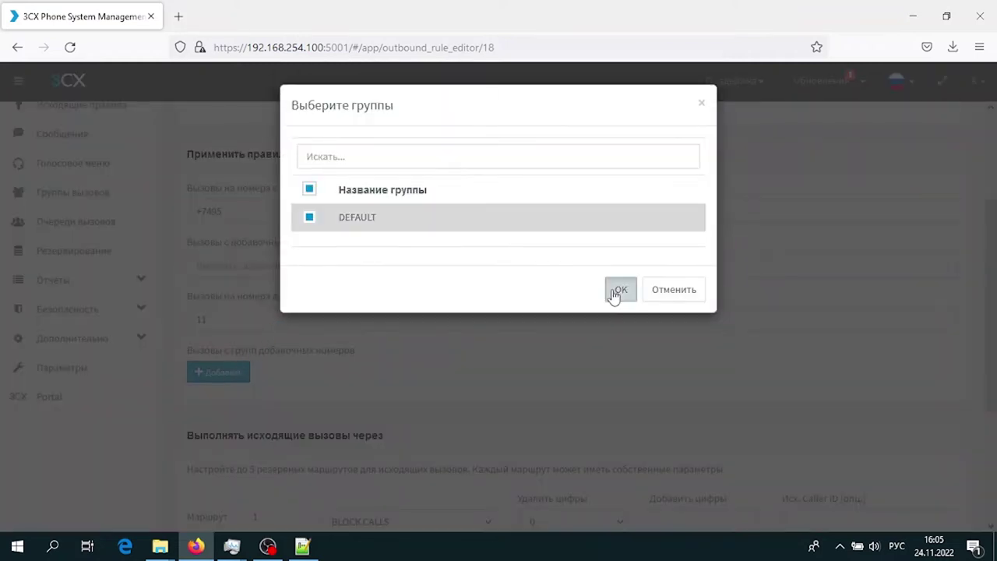
click(619, 289)
scroll(534, 295, up, 3)
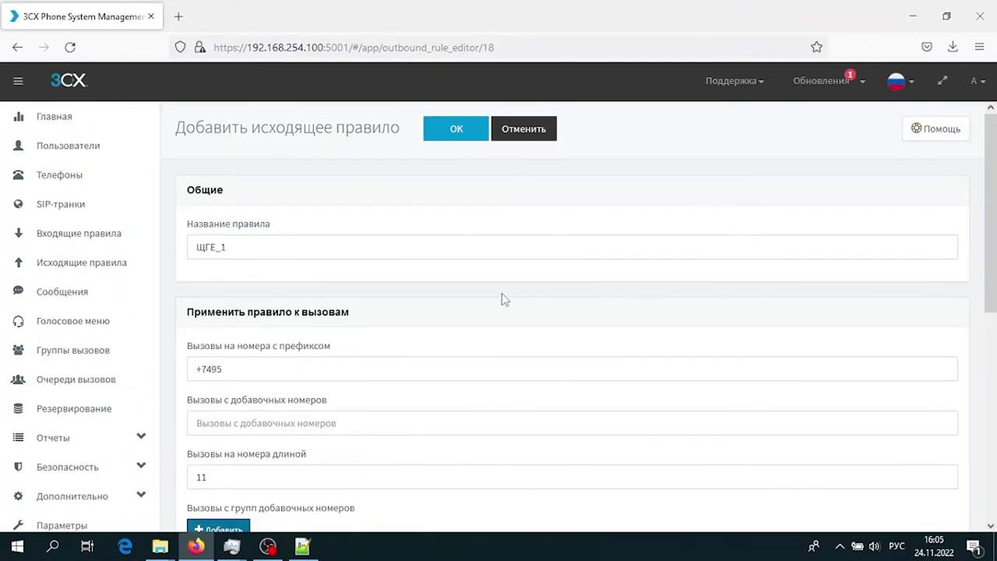
drag(175, 129, 395, 132)
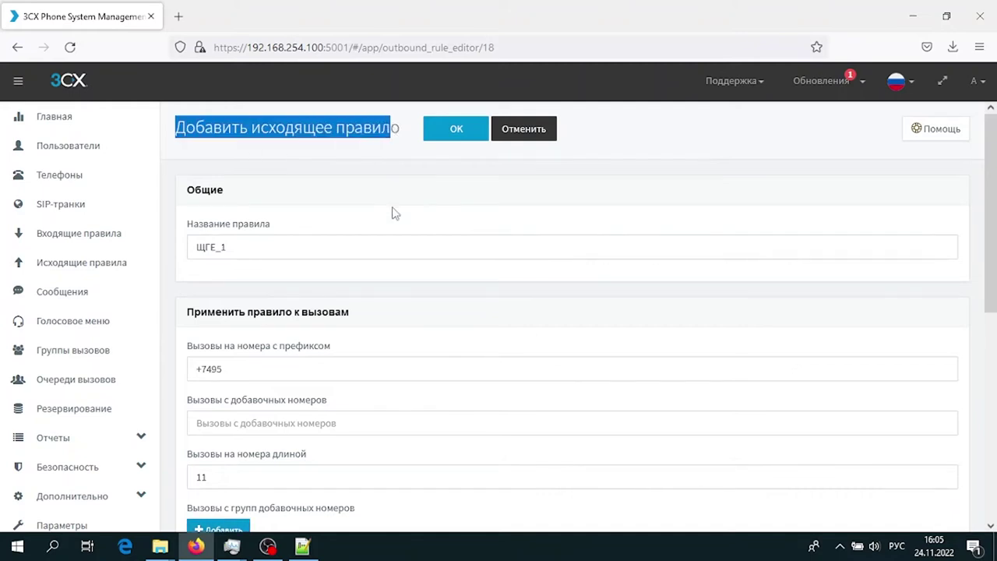
Apply the outbound rule to calls from extension 1000.
scroll(392, 212, down, 3)
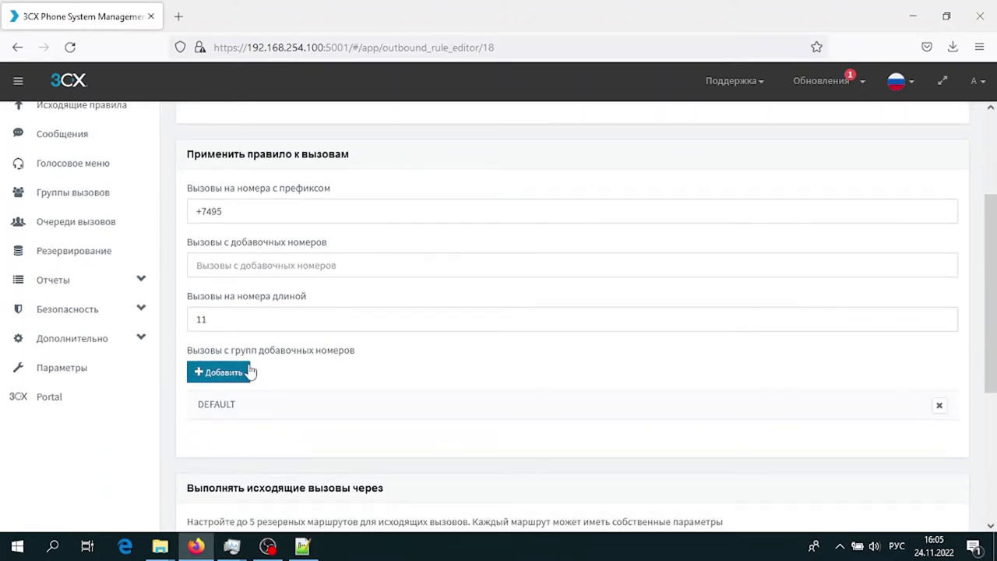
click(299, 268)
text(1000)
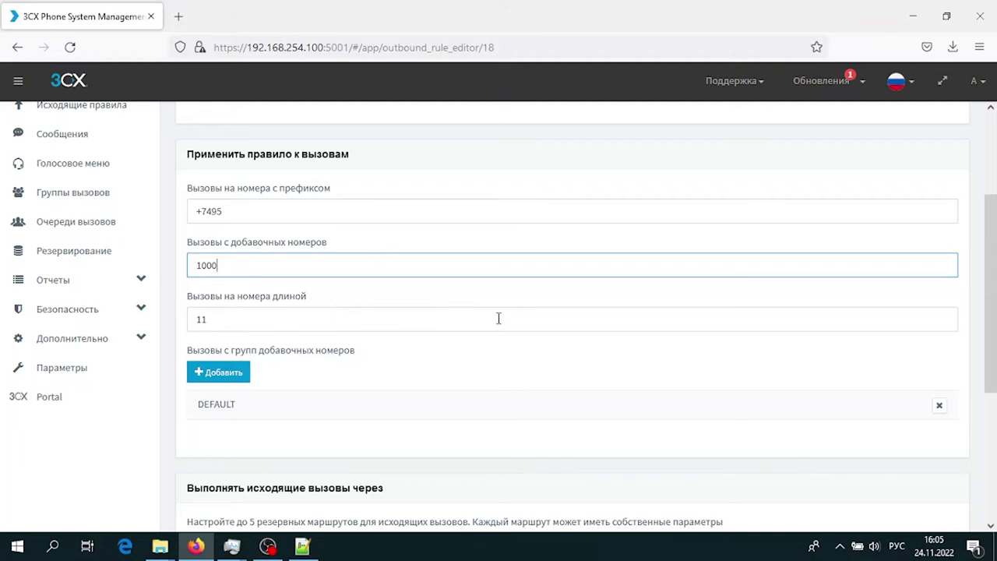
scroll(498, 320, down, 2)
scroll(467, 303, up, 2)
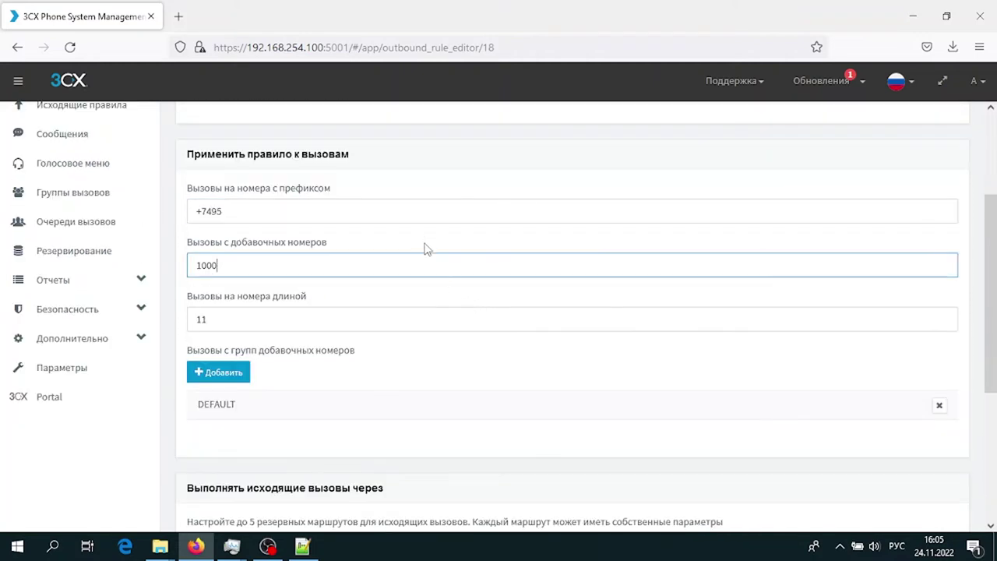
scroll(273, 259, up, 2)
click(241, 286)
click(240, 346)
click(226, 396)
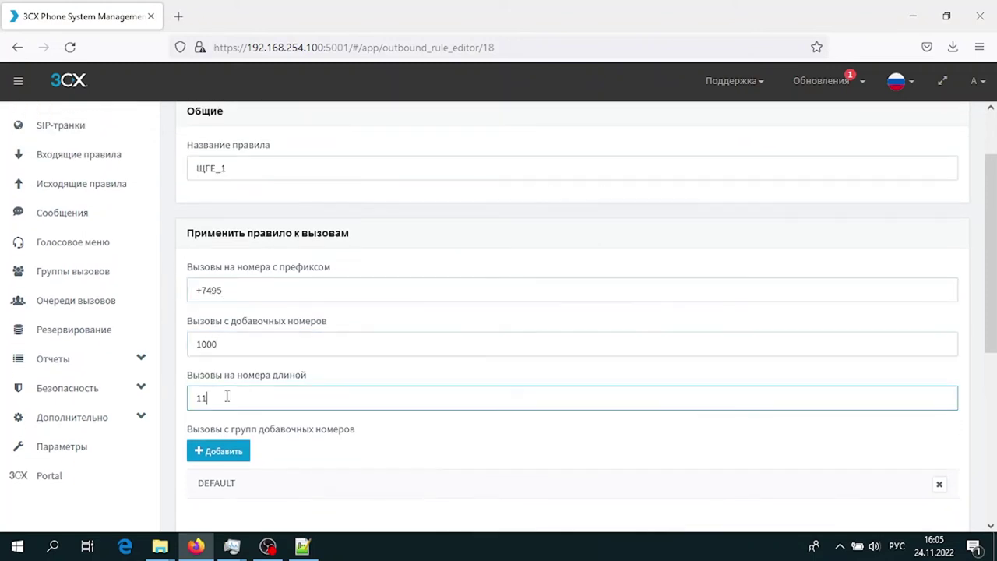
Choose the SIPNET trunk as route 1 for the rule's outgoing calls.
scroll(199, 257, down, 5)
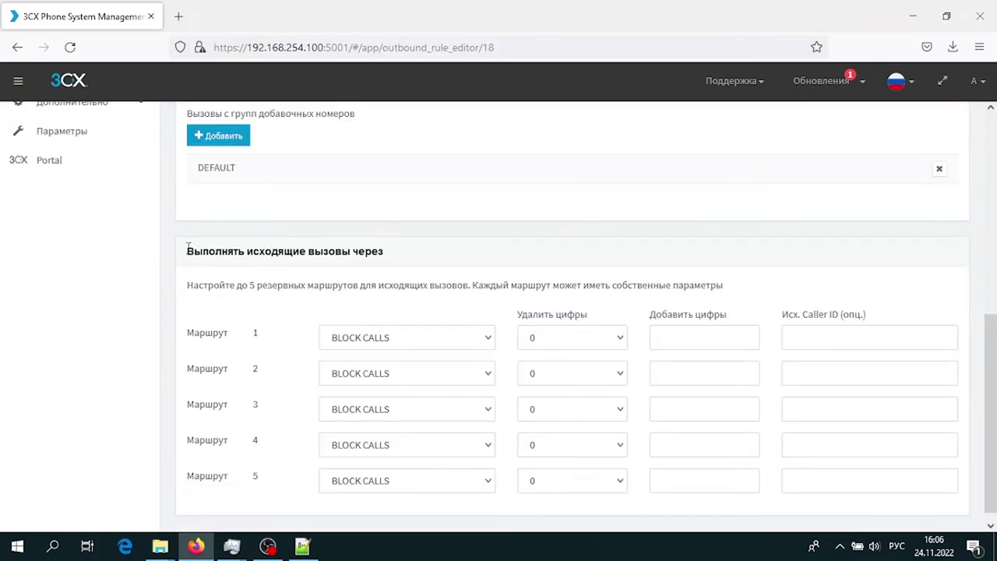
drag(188, 248, 419, 260)
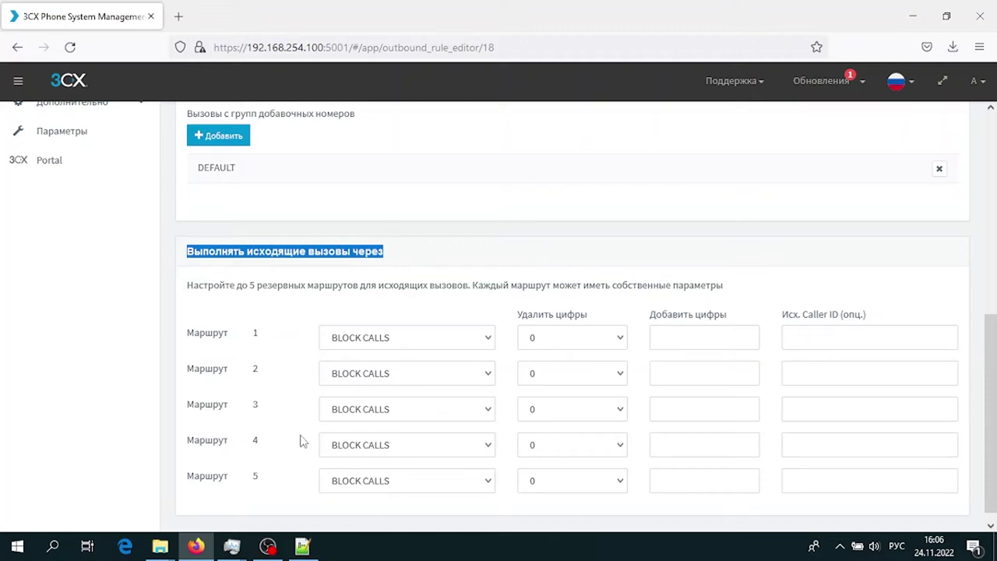
click(486, 339)
click(491, 312)
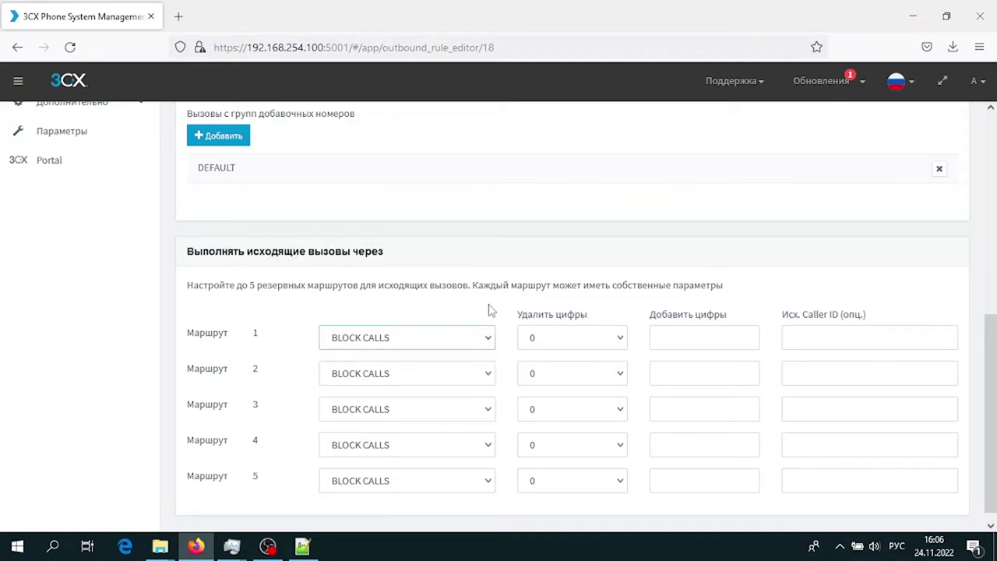
click(489, 341)
click(430, 417)
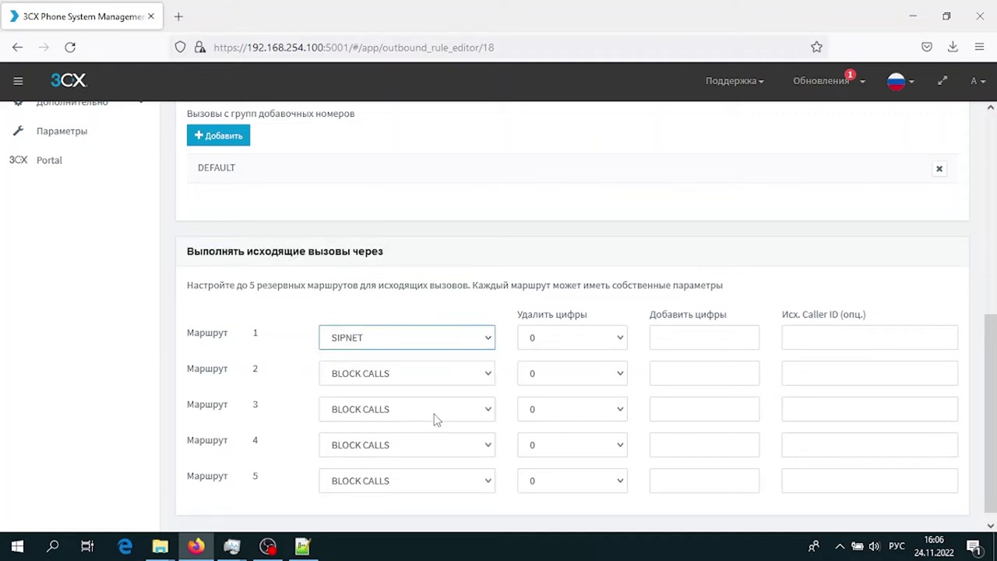
scroll(378, 305, up, 5)
drag(177, 133, 402, 132)
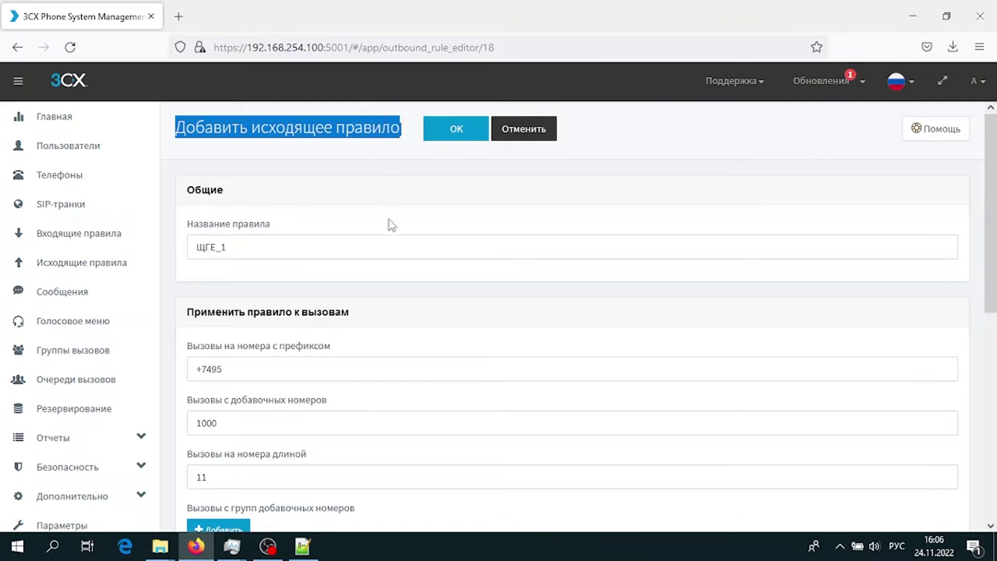
scroll(389, 216, down, 5)
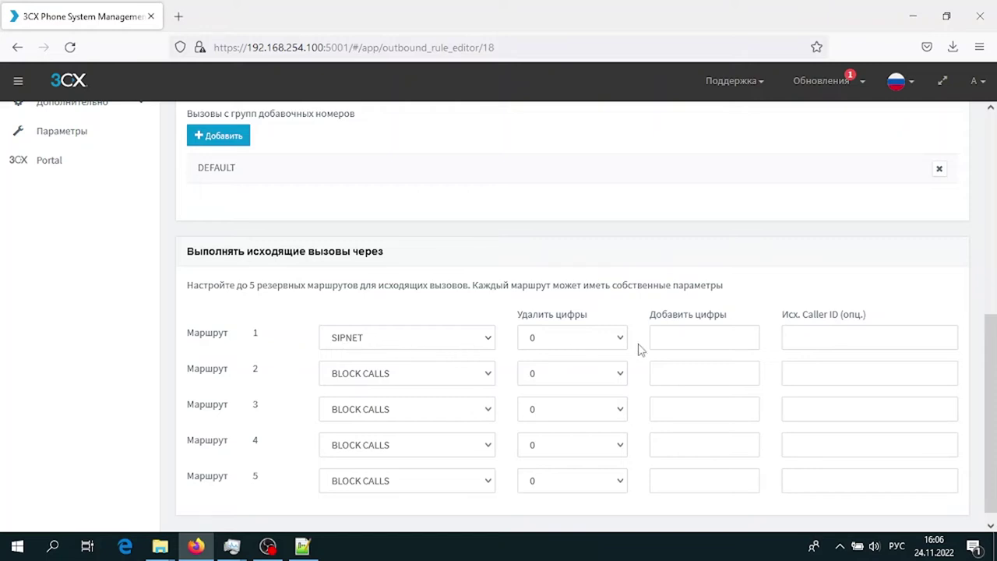
scroll(639, 349, up, 5)
scroll(638, 350, down, 3)
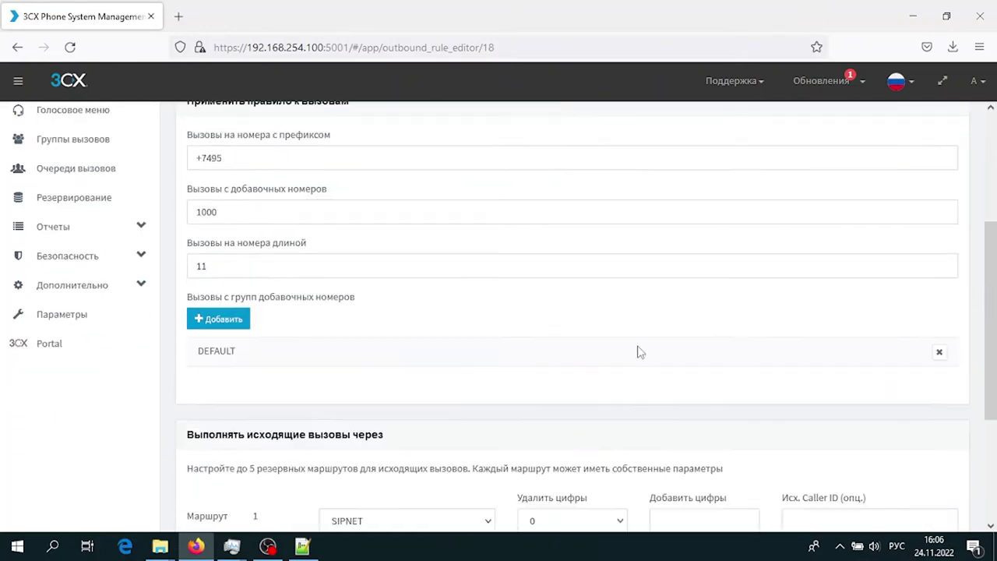
scroll(638, 353, down, 3)
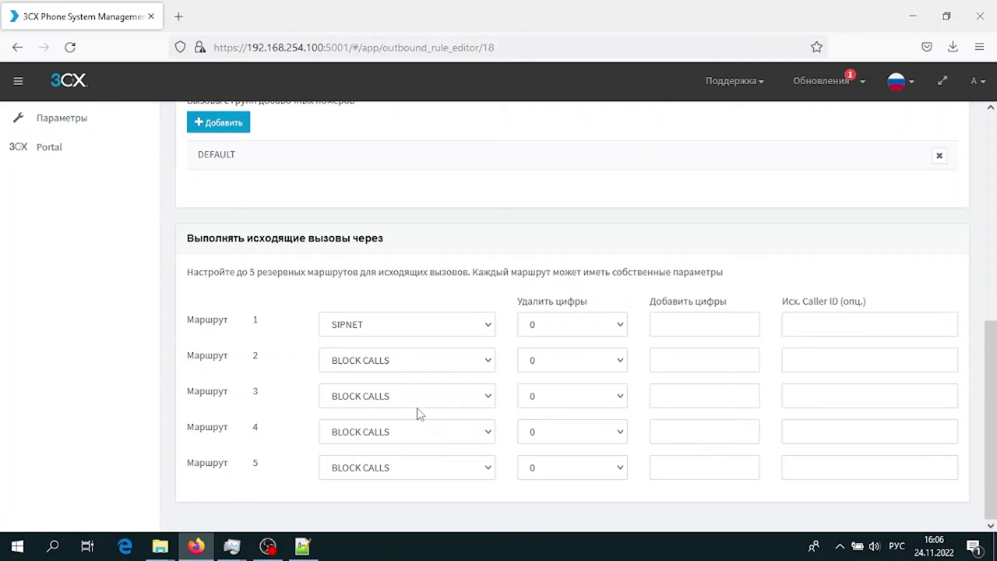
Replace the letters ЩГЕ in the rule name with OUT.
scroll(460, 407, up, 8)
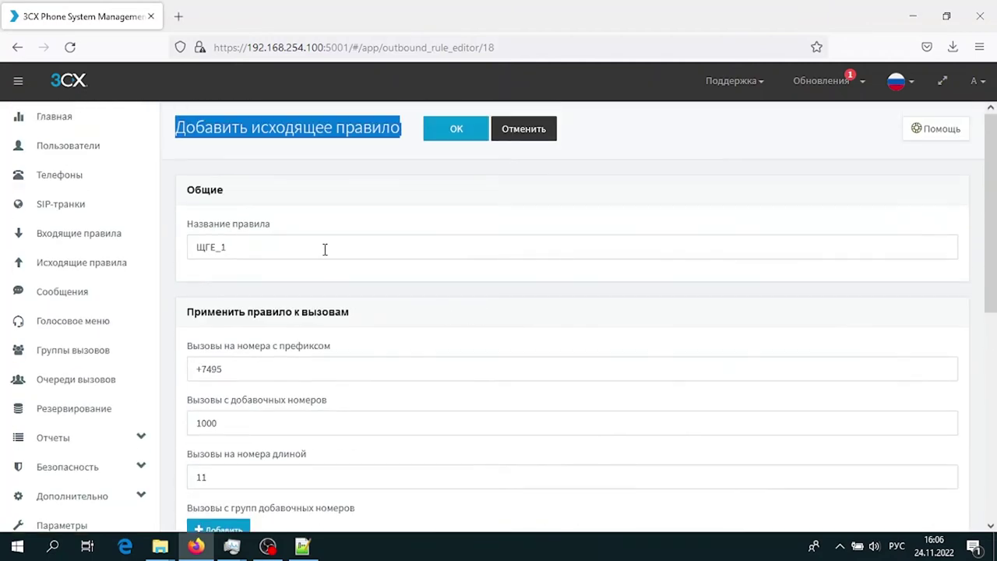
drag(219, 247, 195, 244)
key(alt+shift)
text(OUT)
scroll(652, 338, down, 8)
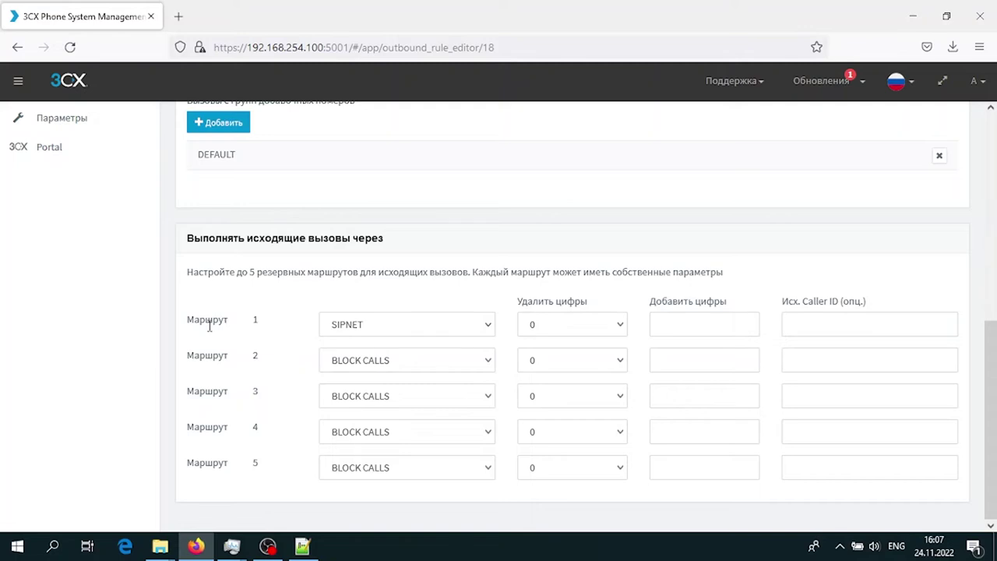
Examine route 1's options for removing digits, adding digits and setting the outgoing Caller ID.
drag(188, 323, 295, 328)
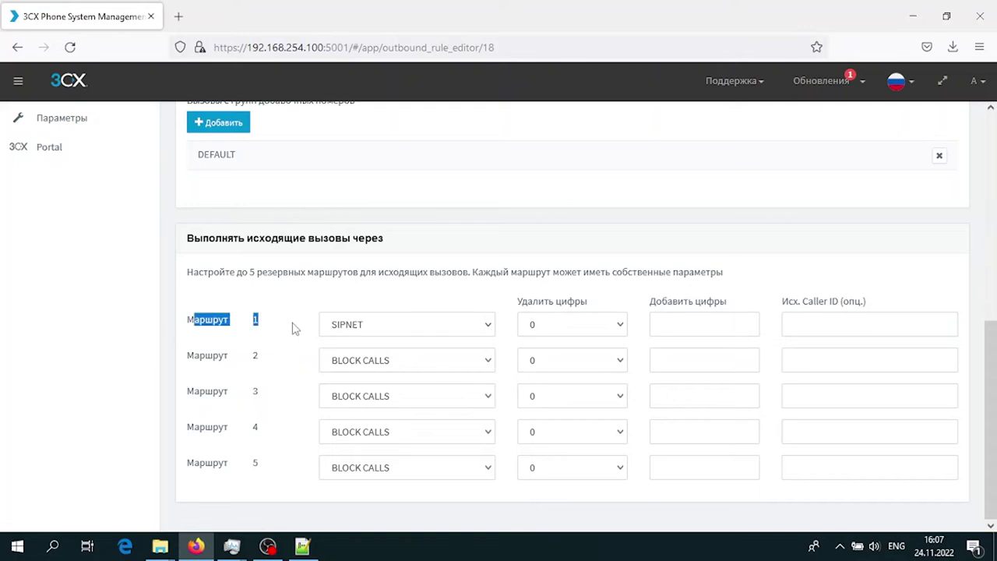
click(615, 327)
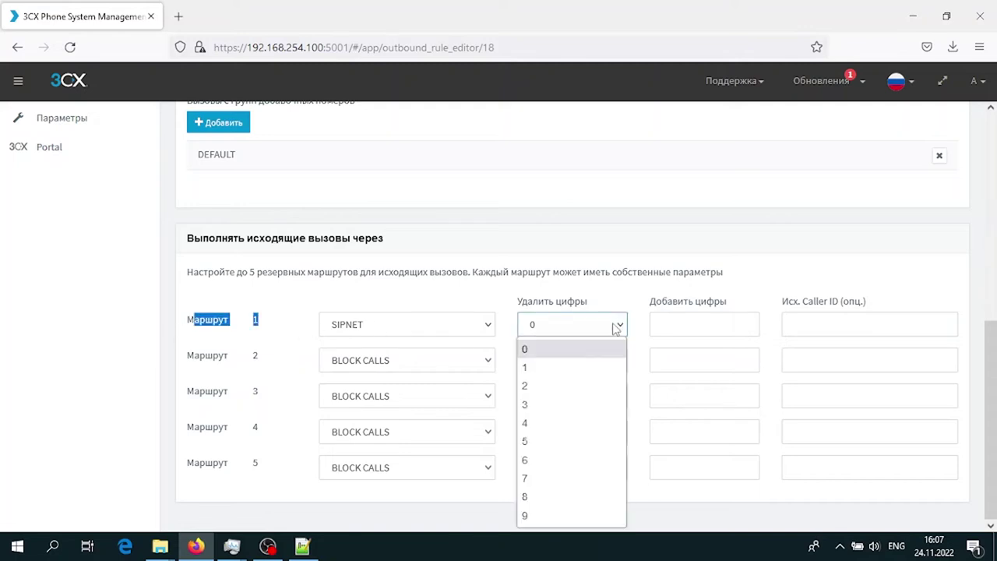
click(629, 303)
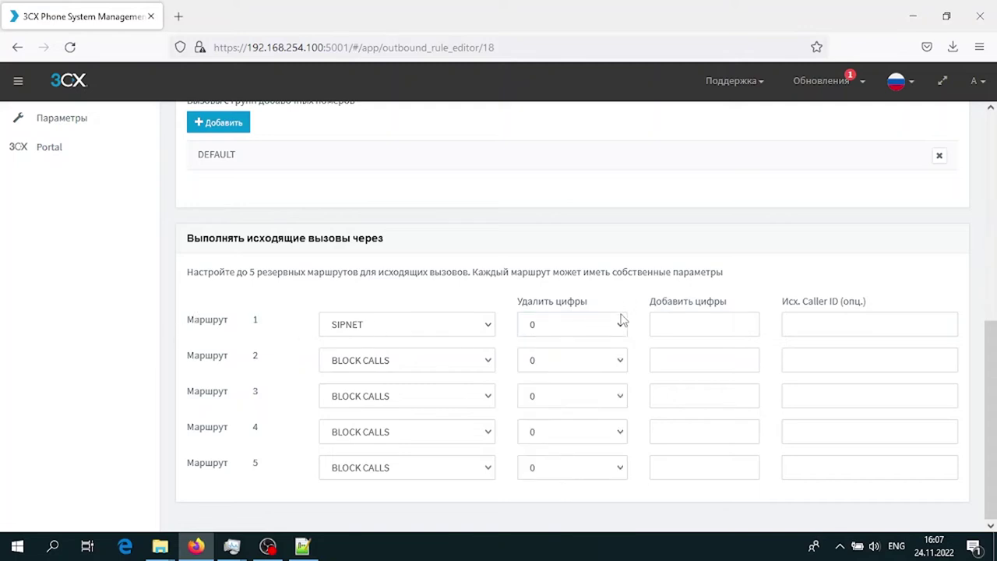
click(741, 330)
click(678, 291)
click(674, 319)
click(807, 319)
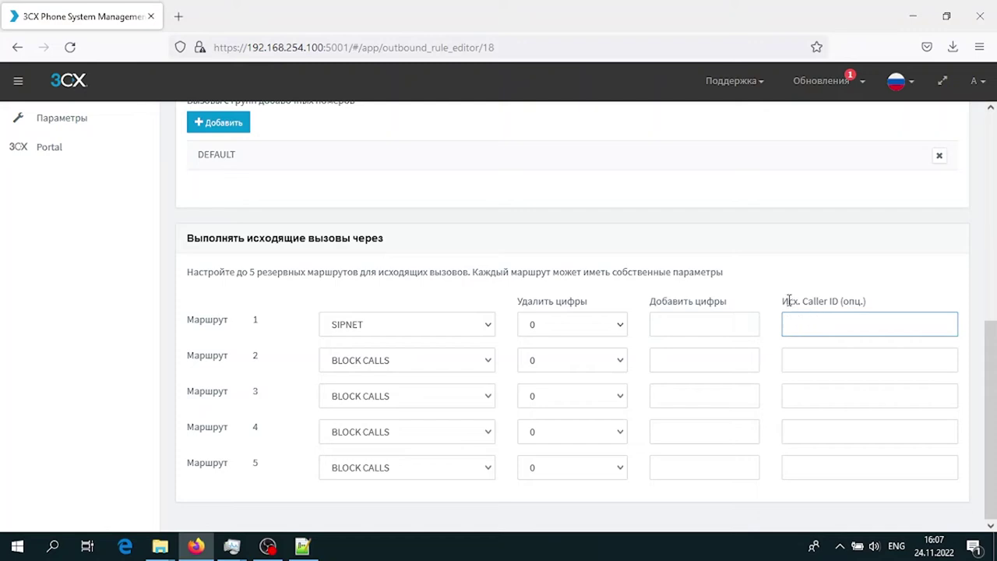
drag(784, 301, 839, 297)
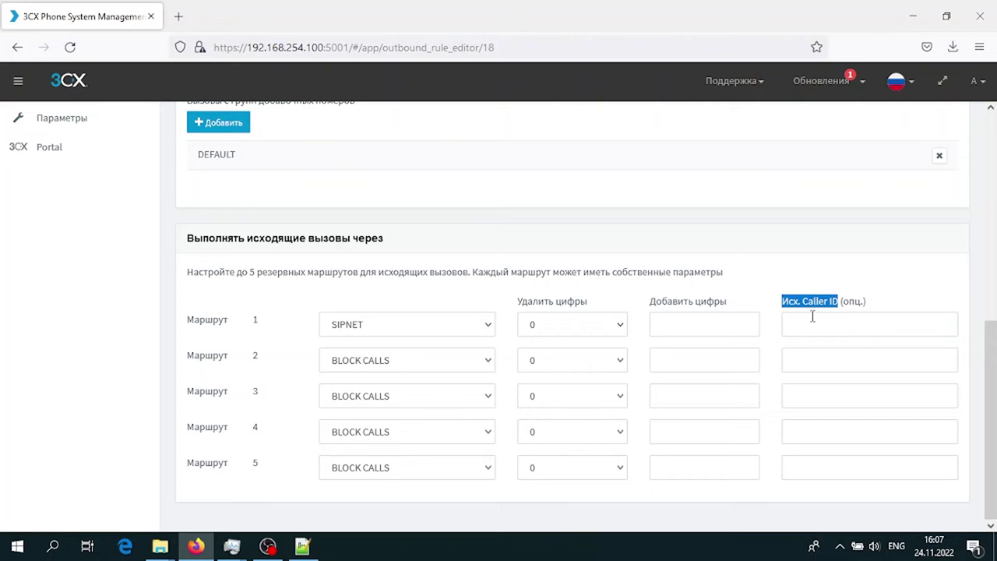
click(812, 316)
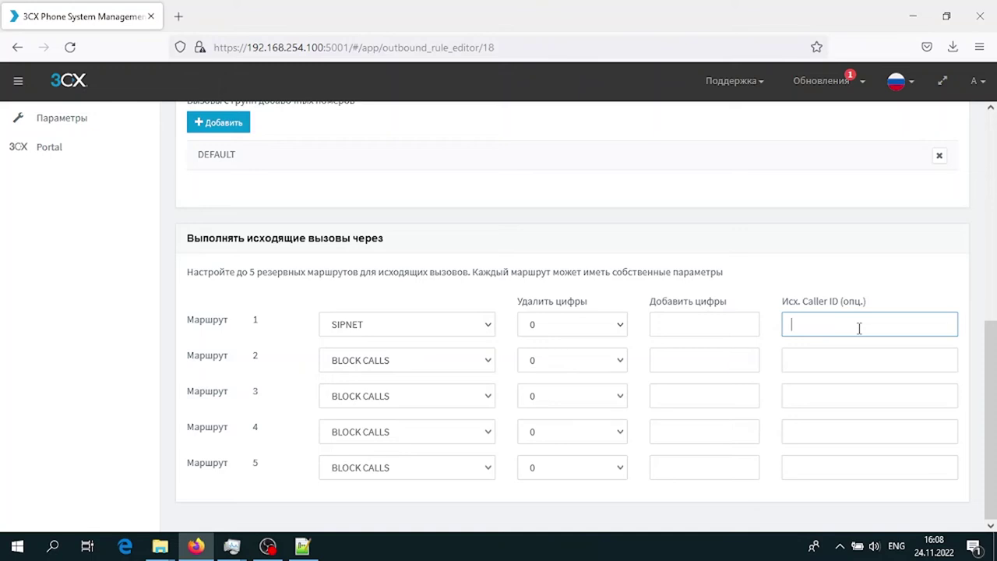
Save the OUT_1 outbound rule and start a new outbound rule named BLOCK.
scroll(857, 327, up, 10)
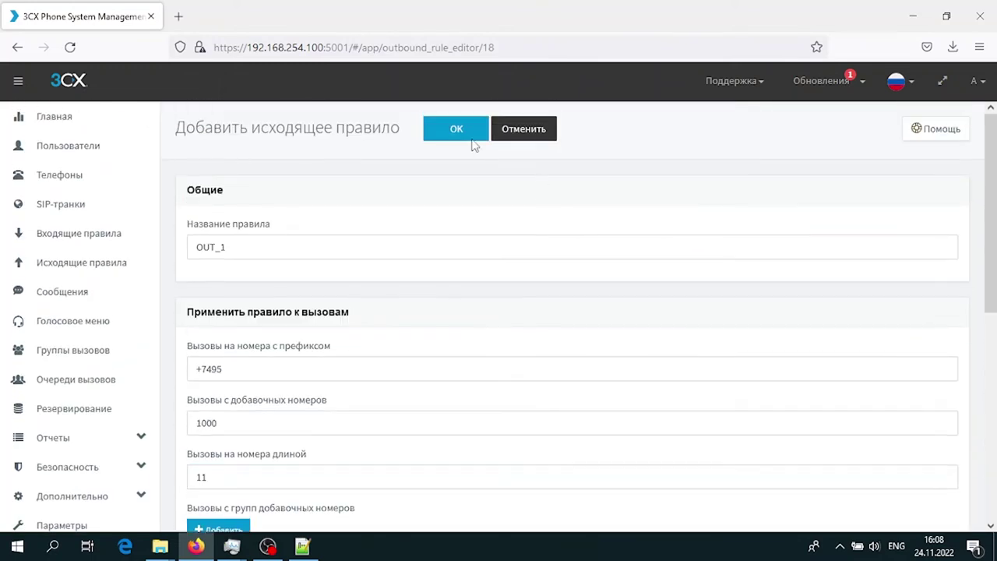
click(459, 129)
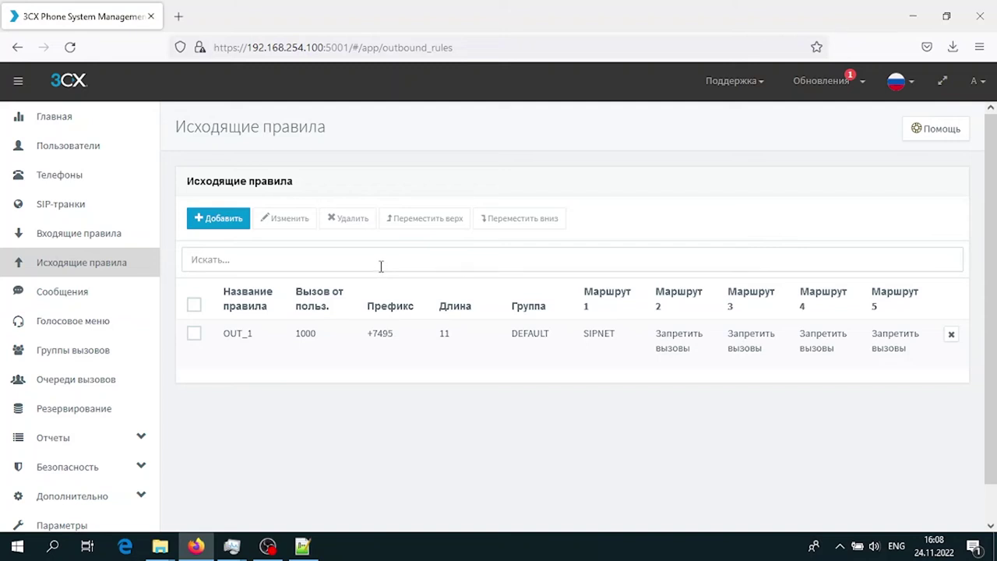
click(230, 220)
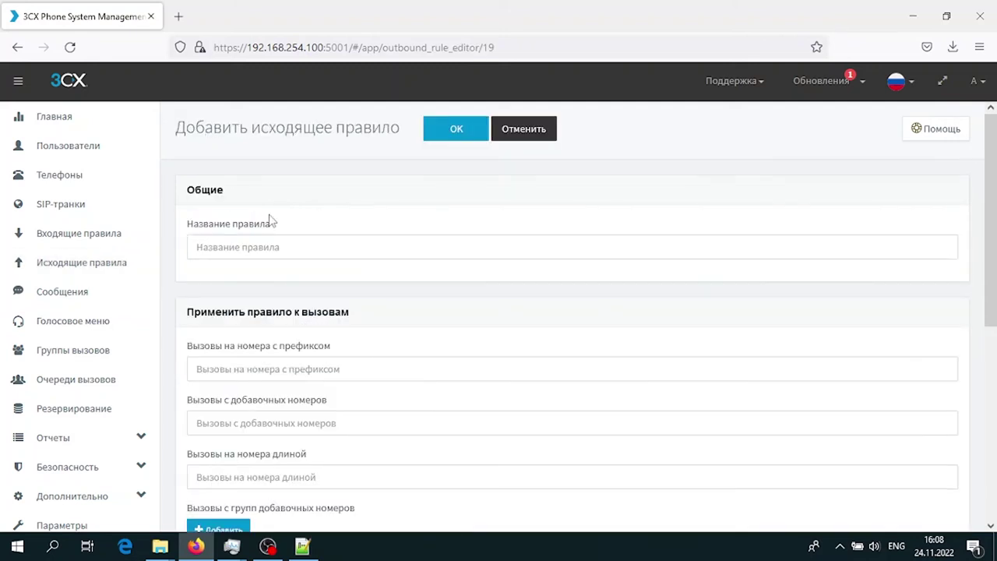
click(279, 247)
text(BLOCK)
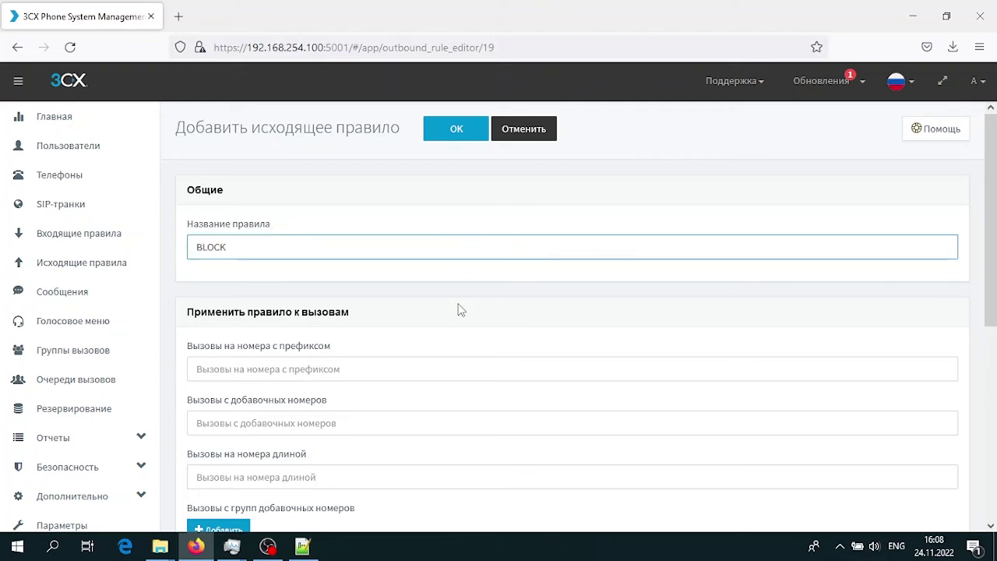
Add the DEFAULT extension group to the calls covered by the BLOCK rule.
scroll(429, 351, down, 2)
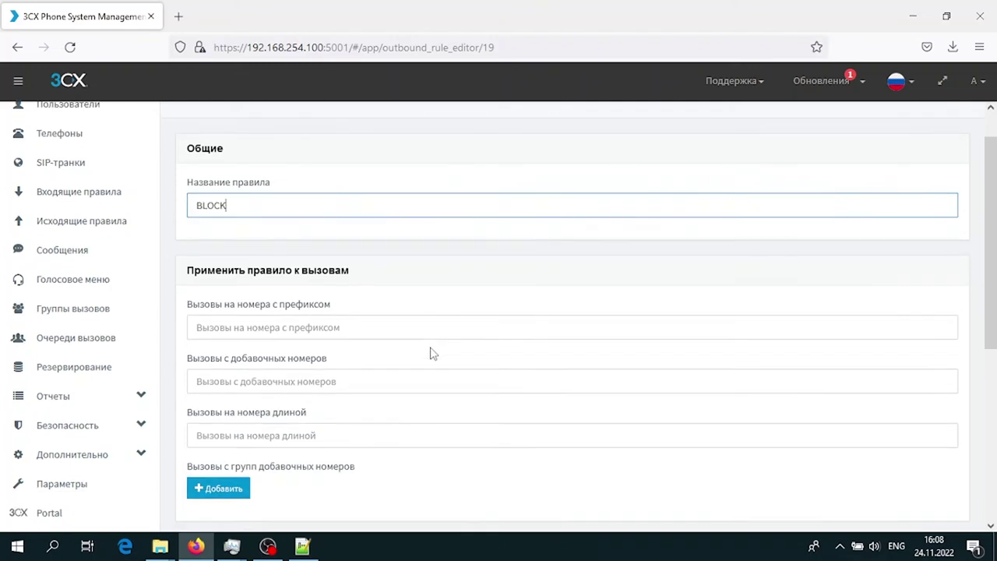
click(230, 456)
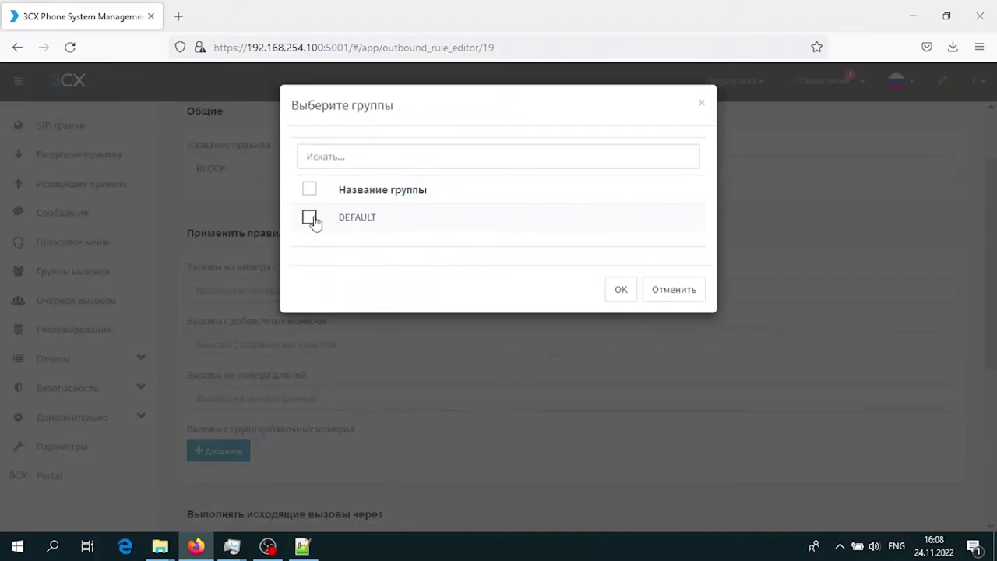
click(310, 217)
click(621, 290)
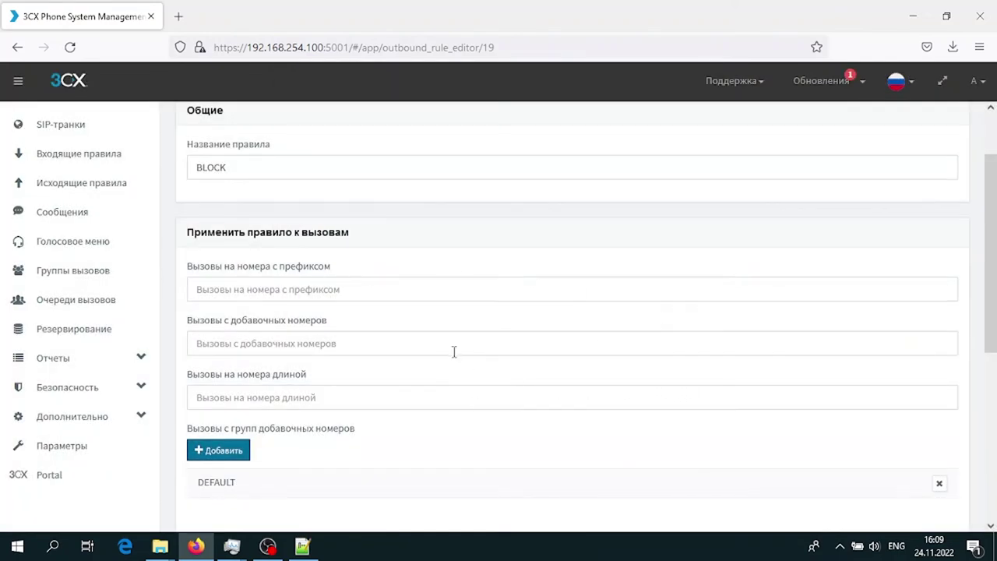
Check route 1's trunk choices, keep BLOCK CALLS for it and save the BLOCK rule.
scroll(454, 350, down, 4)
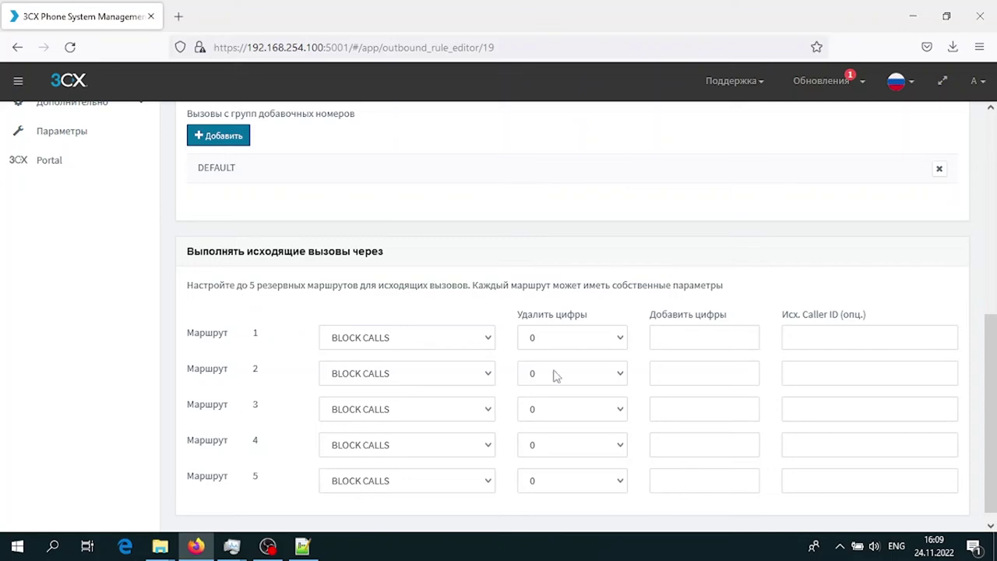
click(484, 343)
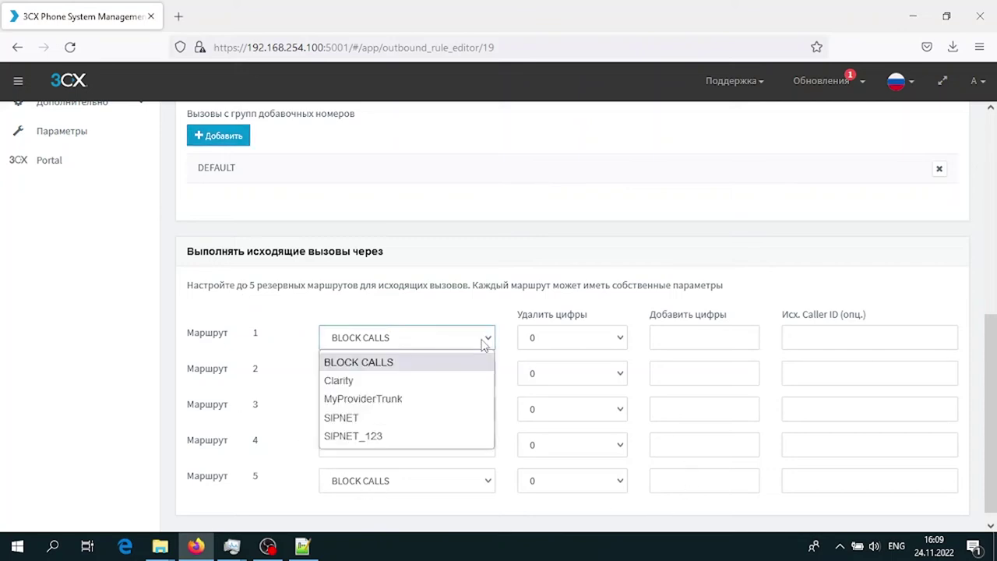
click(485, 343)
scroll(514, 312, up, 5)
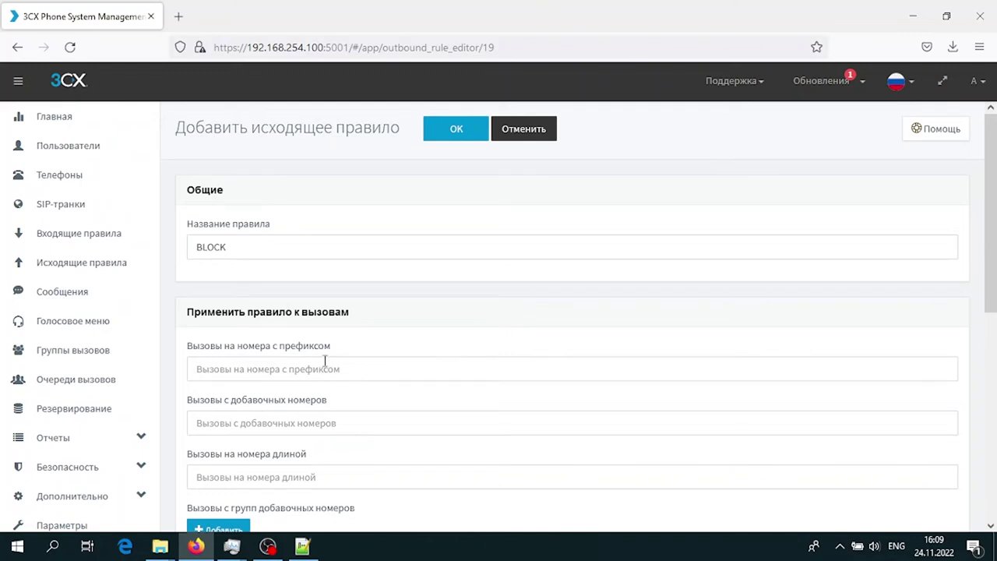
click(359, 242)
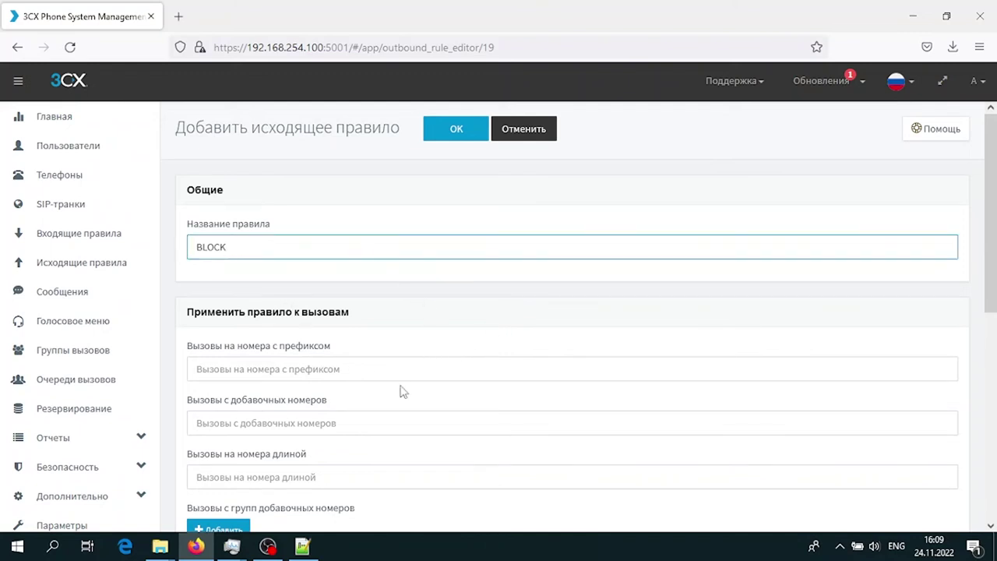
scroll(361, 395, down, 2)
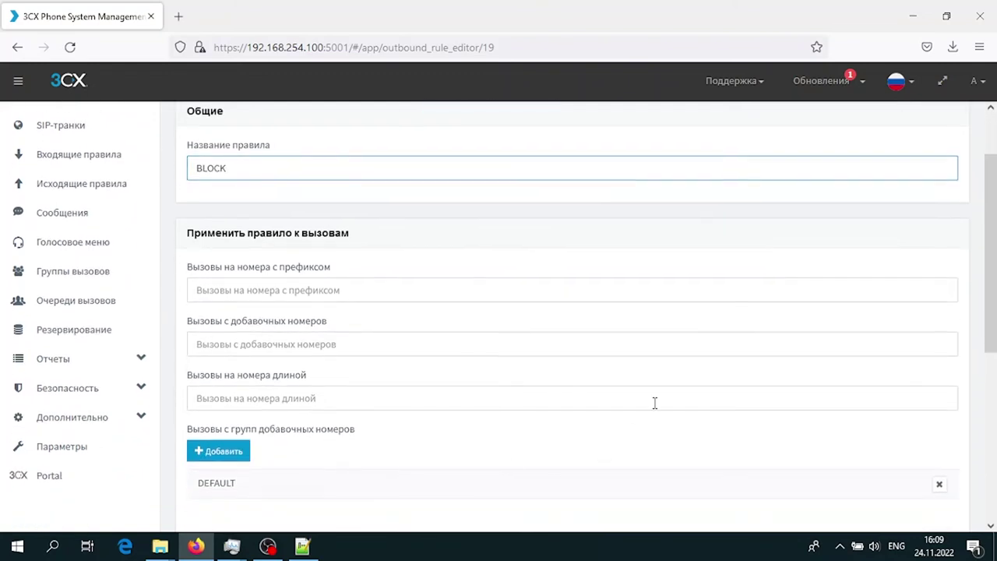
scroll(445, 314, down, 4)
scroll(448, 234, up, 5)
click(452, 132)
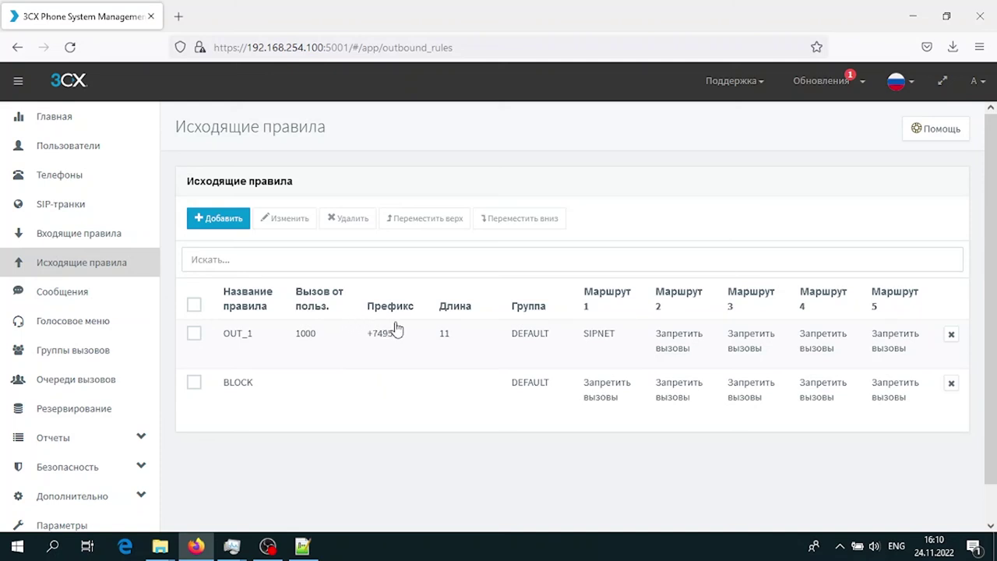
Move the OUT_1 rule below BLOCK in the outbound rules list and return it to first position.
click(67, 204)
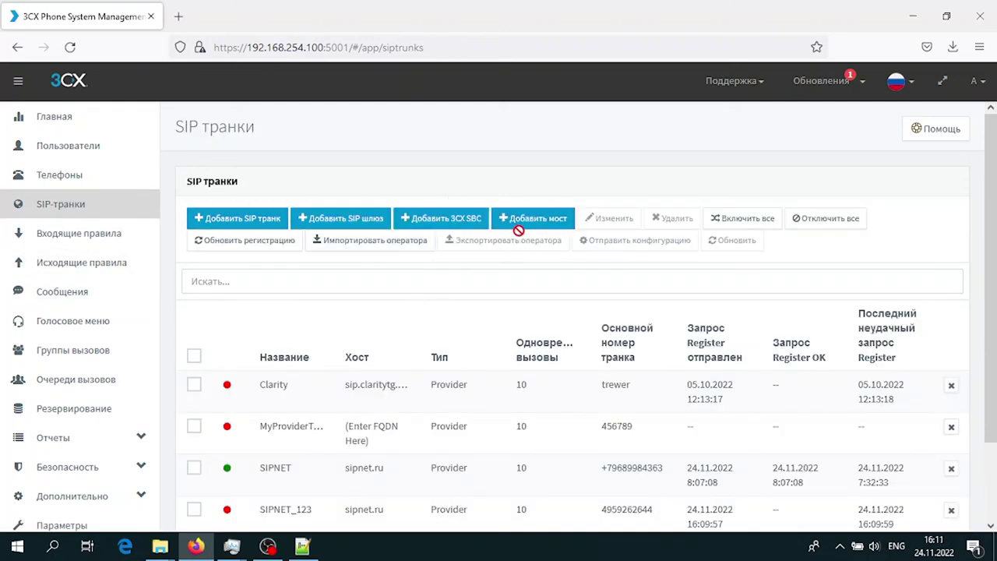
click(98, 261)
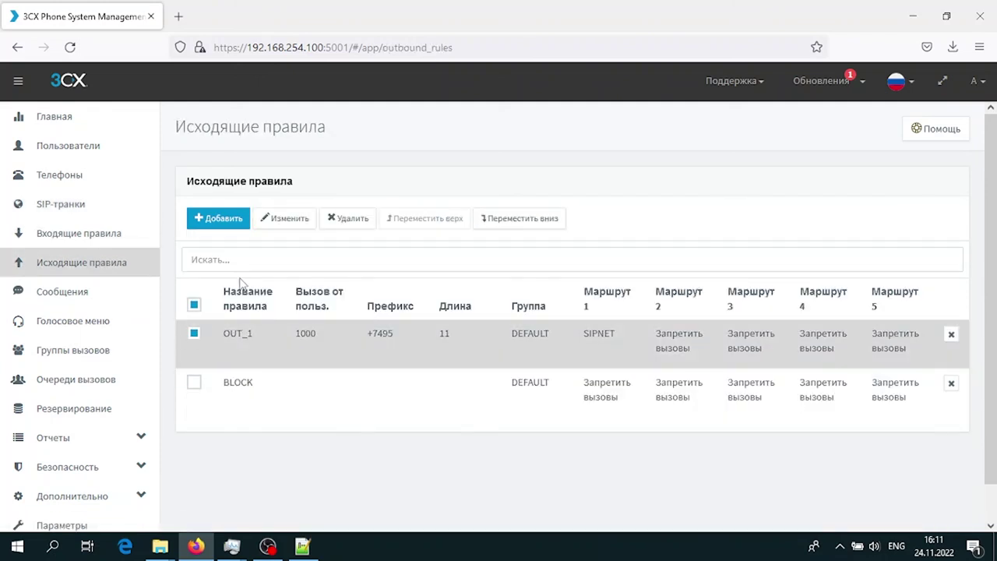
click(513, 221)
click(456, 224)
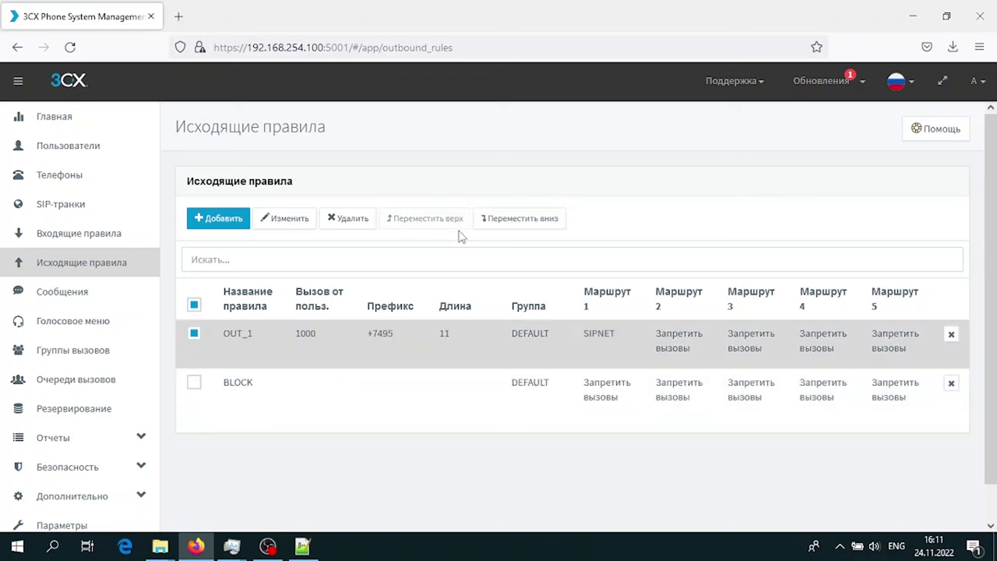
Open the OUT_1 and BLOCK rules to view their settings and return to the outbound rules list.
double_click(340, 335)
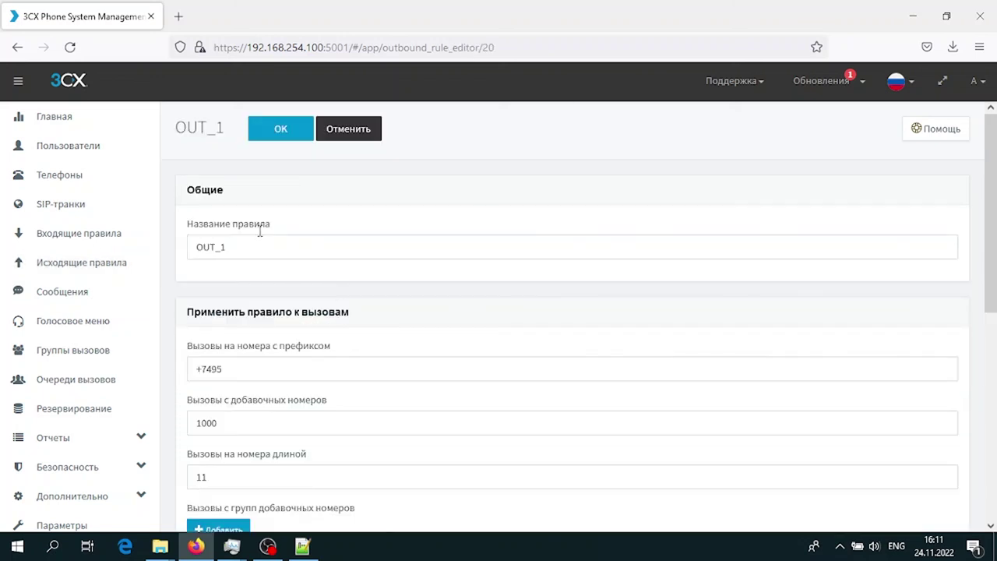
click(17, 47)
click(17, 46)
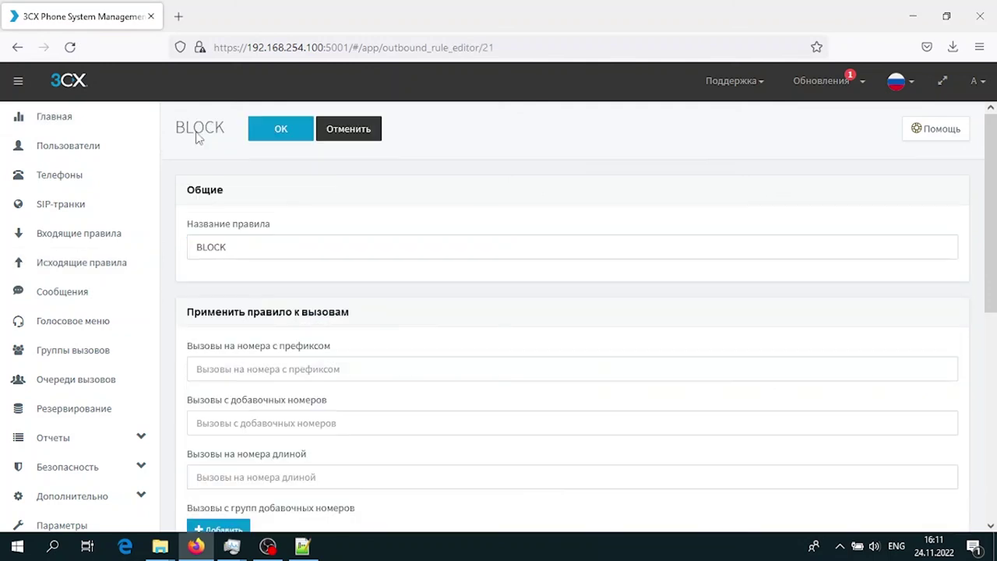
click(19, 48)
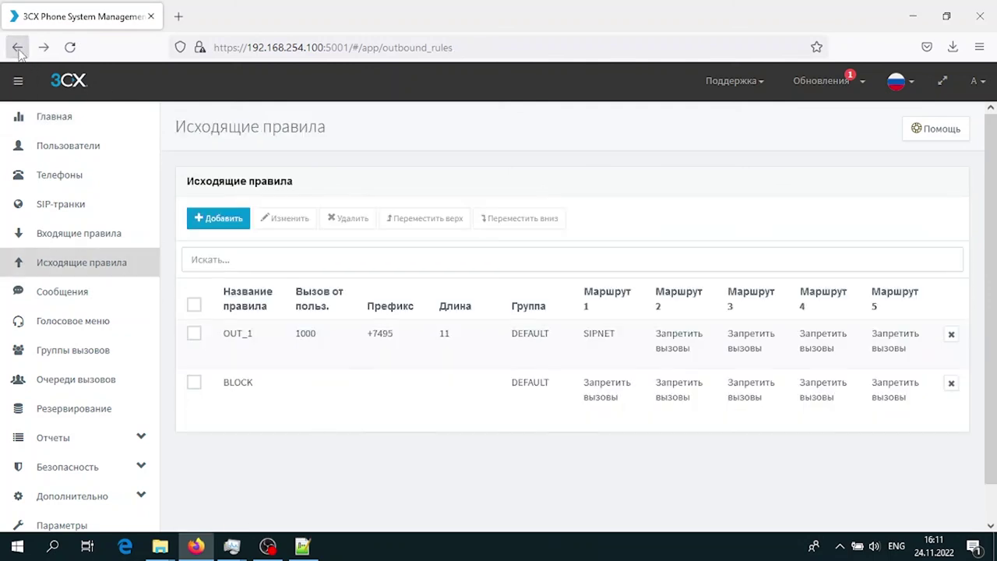
Open the OUT_1 rule for editing, review its call conditions and routes, and confirm the form.
click(194, 340)
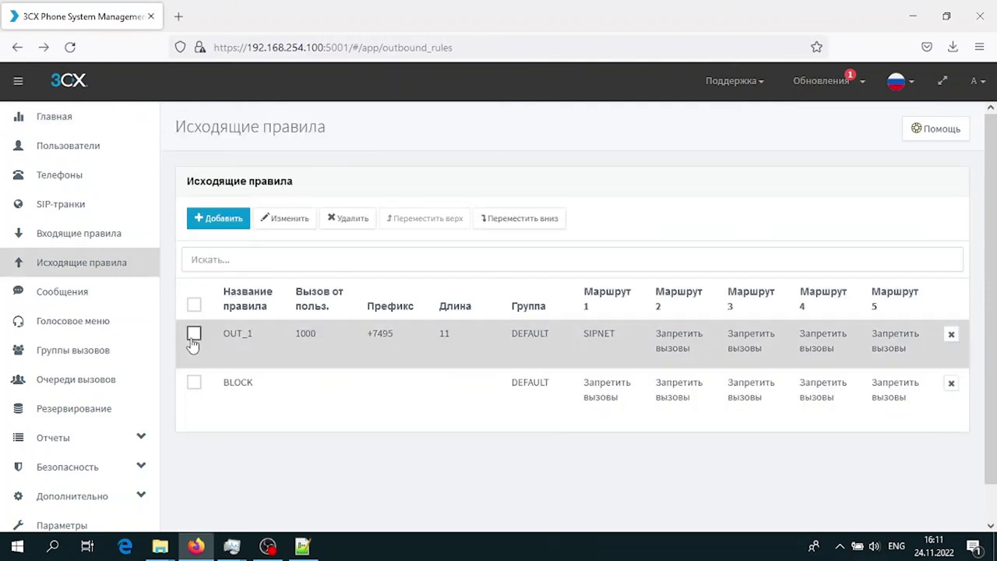
click(286, 226)
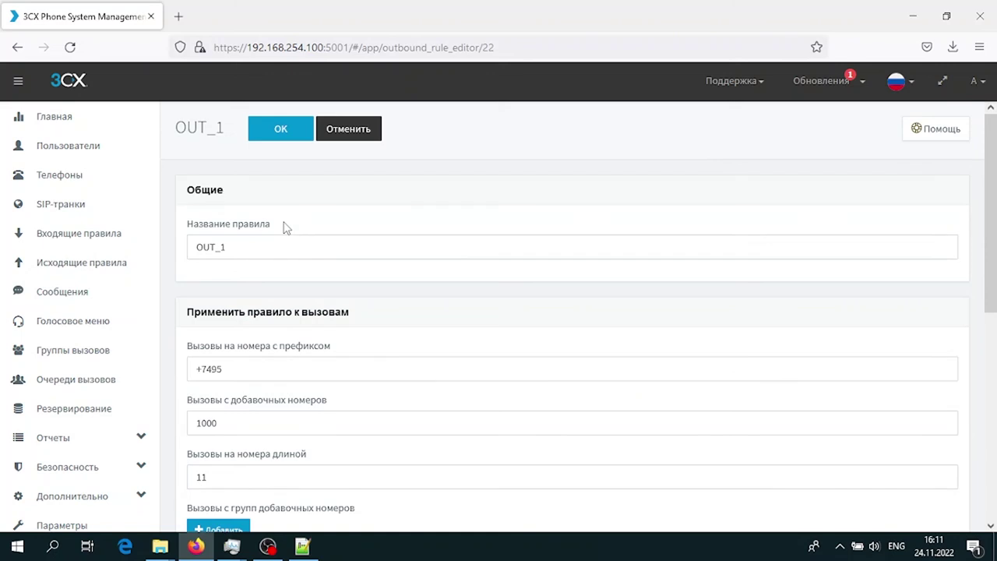
scroll(407, 244, down, 5)
scroll(397, 241, up, 5)
click(284, 133)
Select all the outbound rules in the list and delete them, confirming the deletion.
click(195, 338)
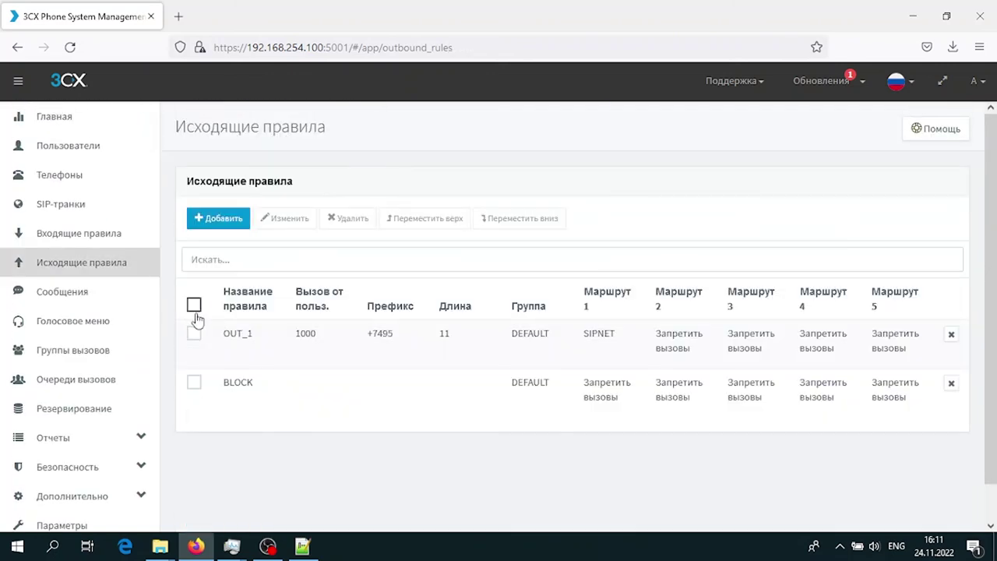
click(193, 382)
click(193, 381)
click(196, 335)
click(194, 305)
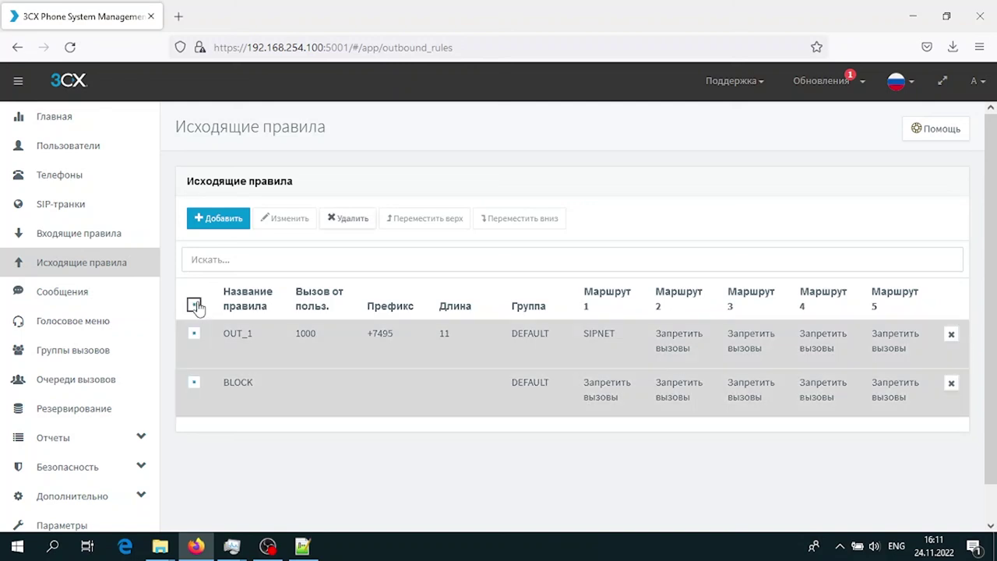
click(350, 223)
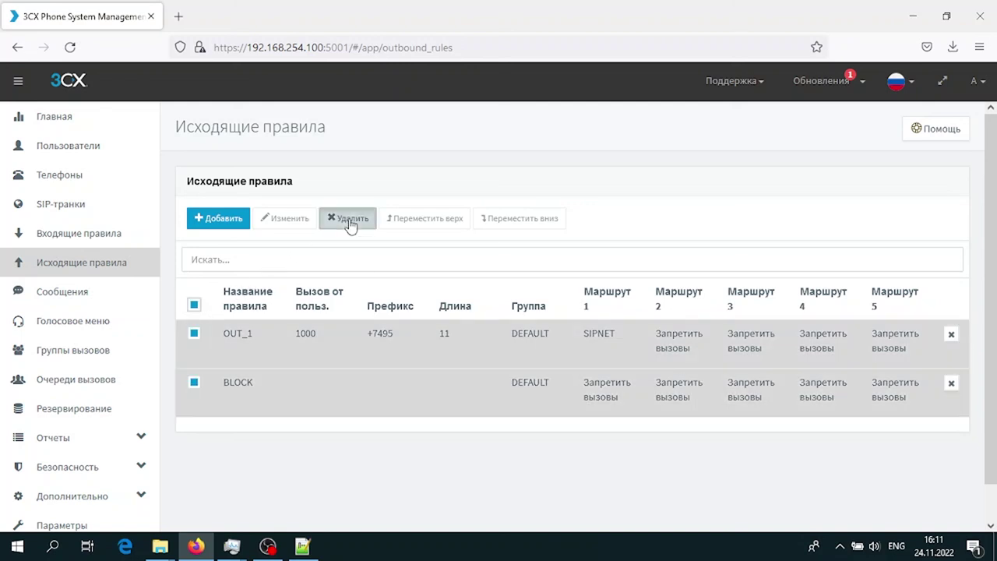
click(508, 206)
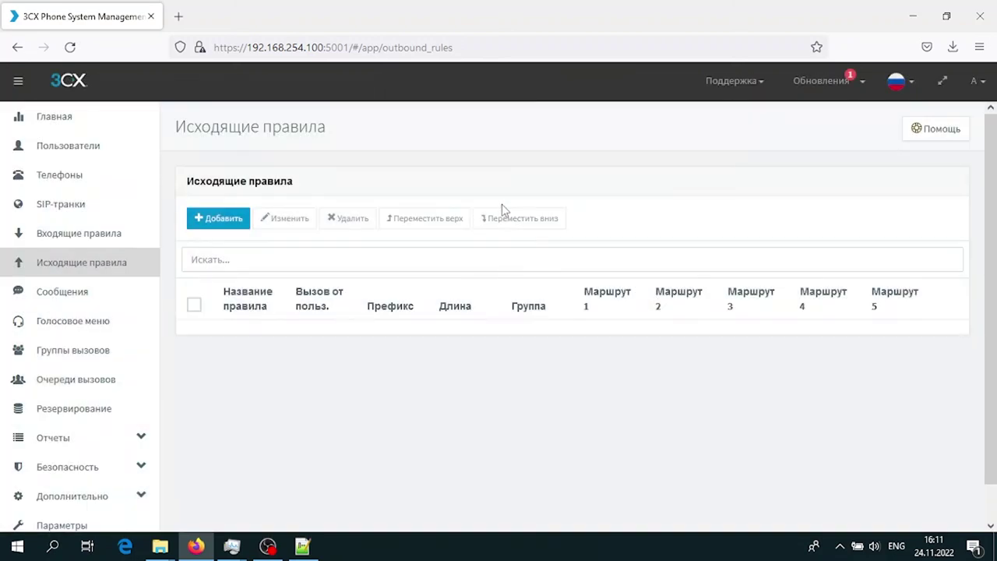